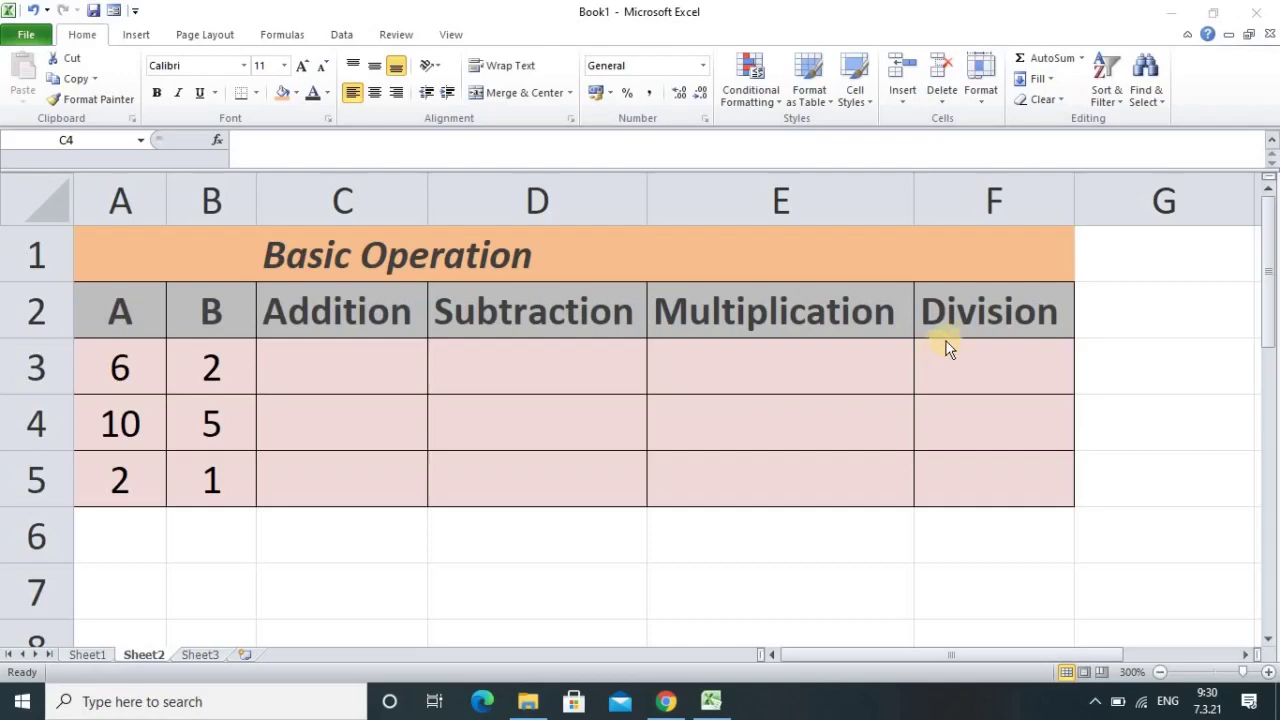
pyautogui.click(804, 593)
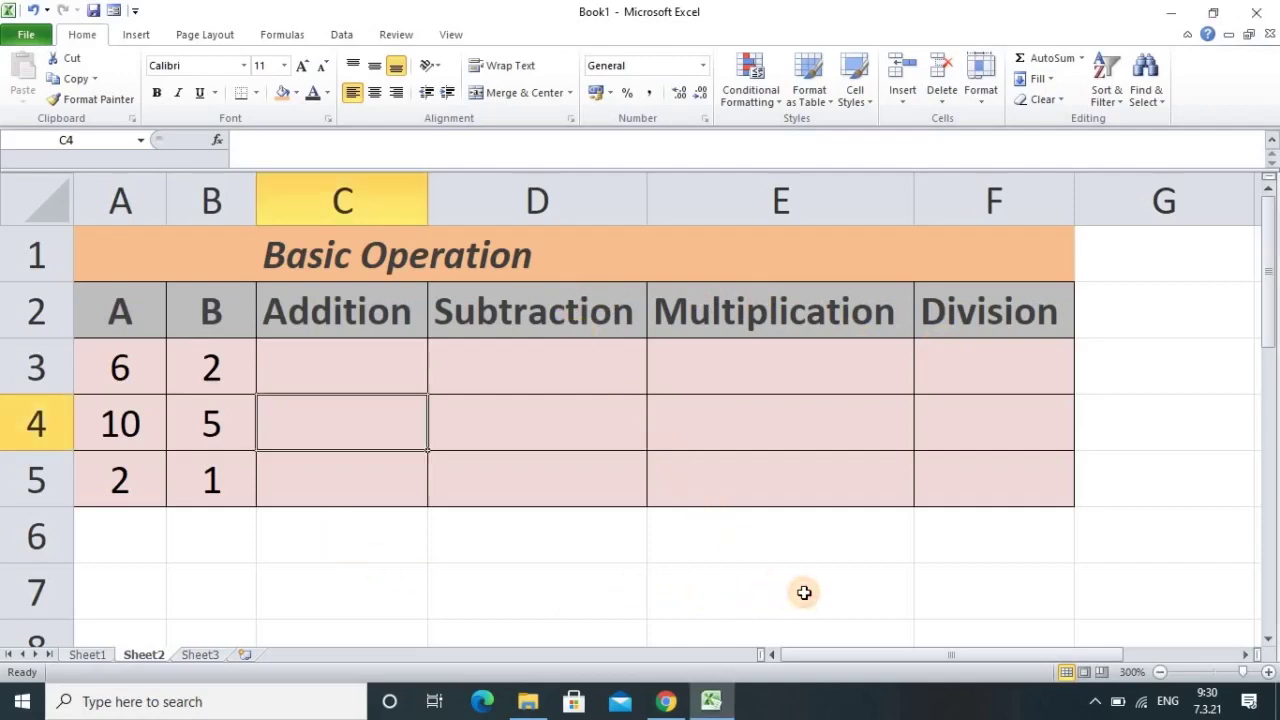
pyautogui.click(1189, 302)
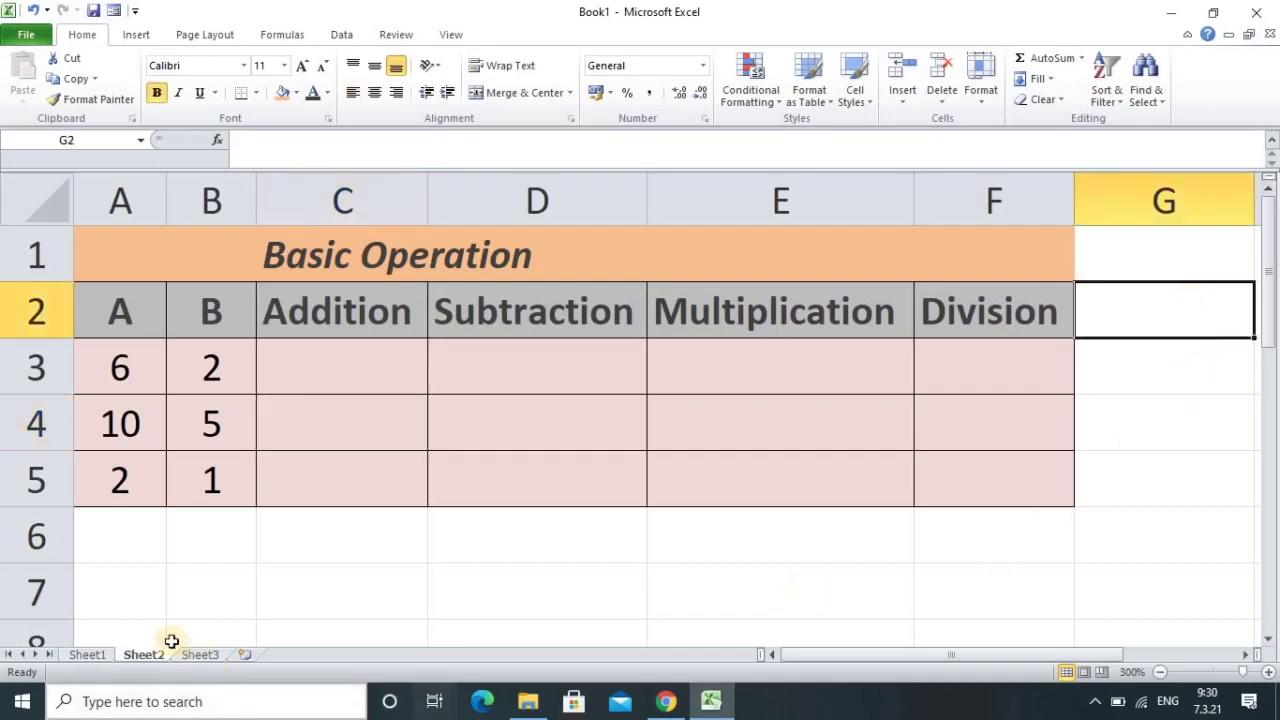
pyautogui.click(122, 591)
pyautogui.click(350, 600)
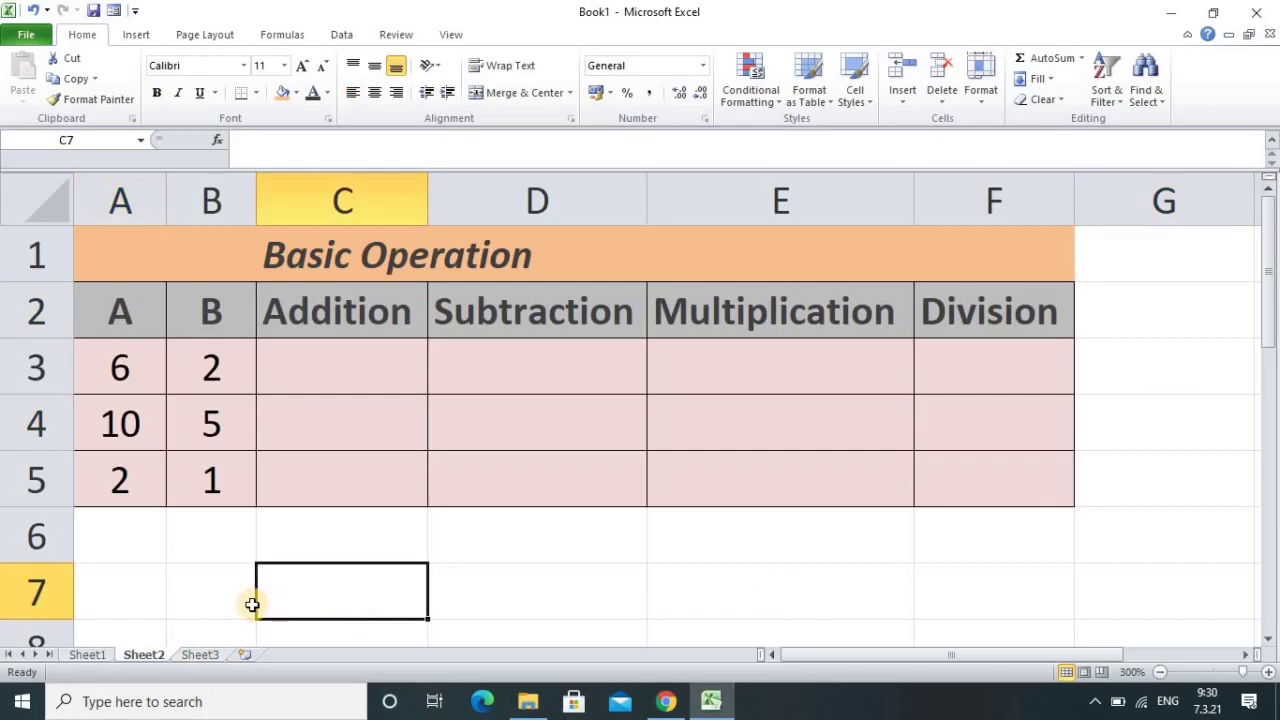
pyautogui.click(180, 597)
pyautogui.click(132, 597)
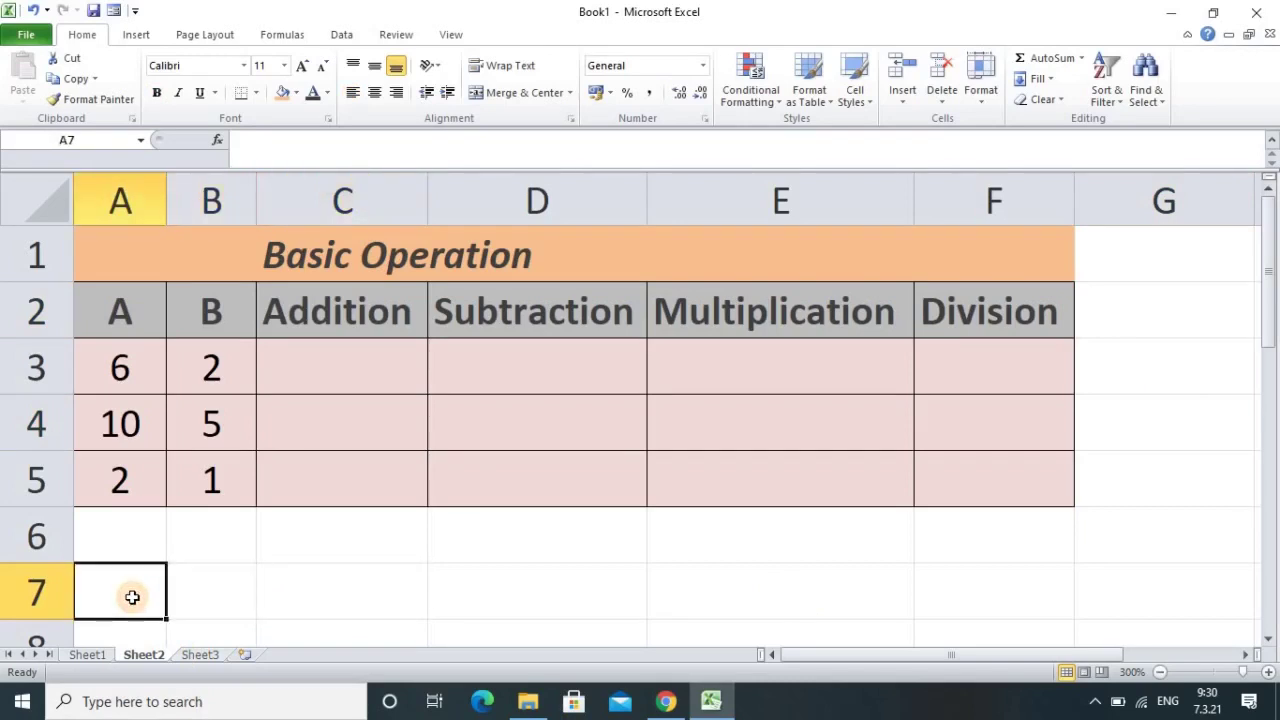
pyautogui.click(143, 317)
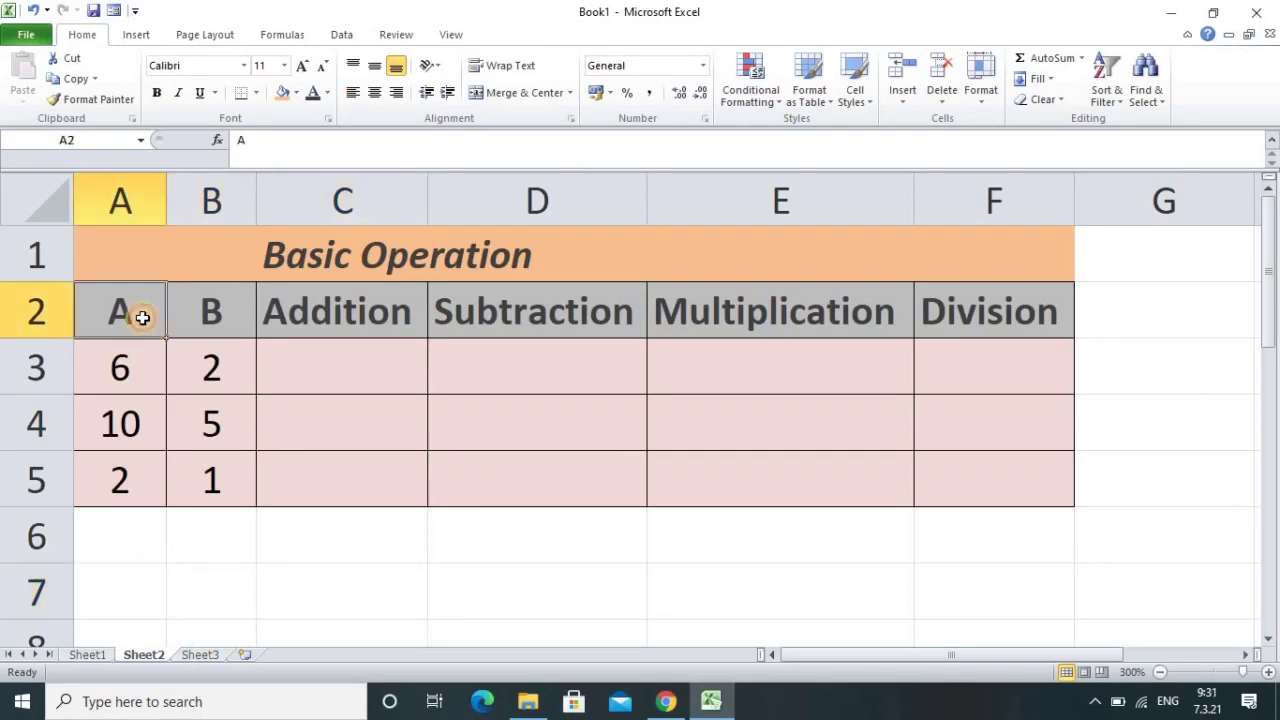
pyautogui.click(63, 139)
pyautogui.click(143, 371)
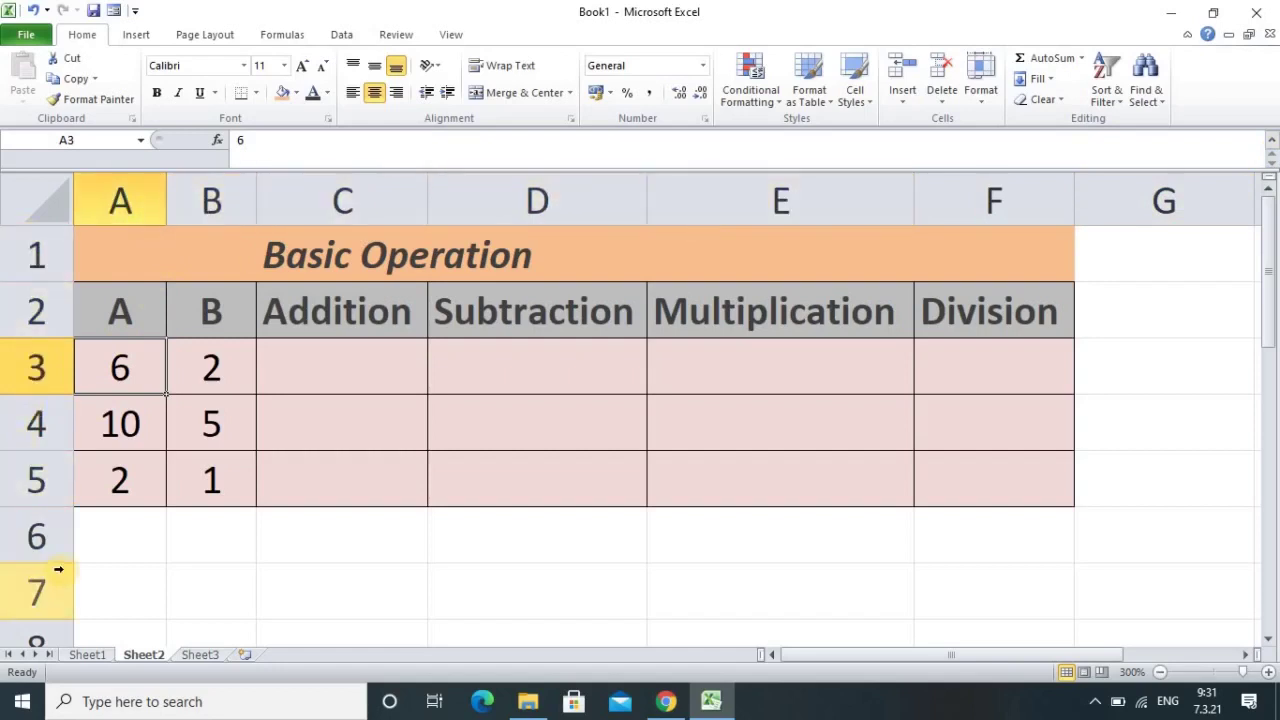
pyautogui.click(315, 368)
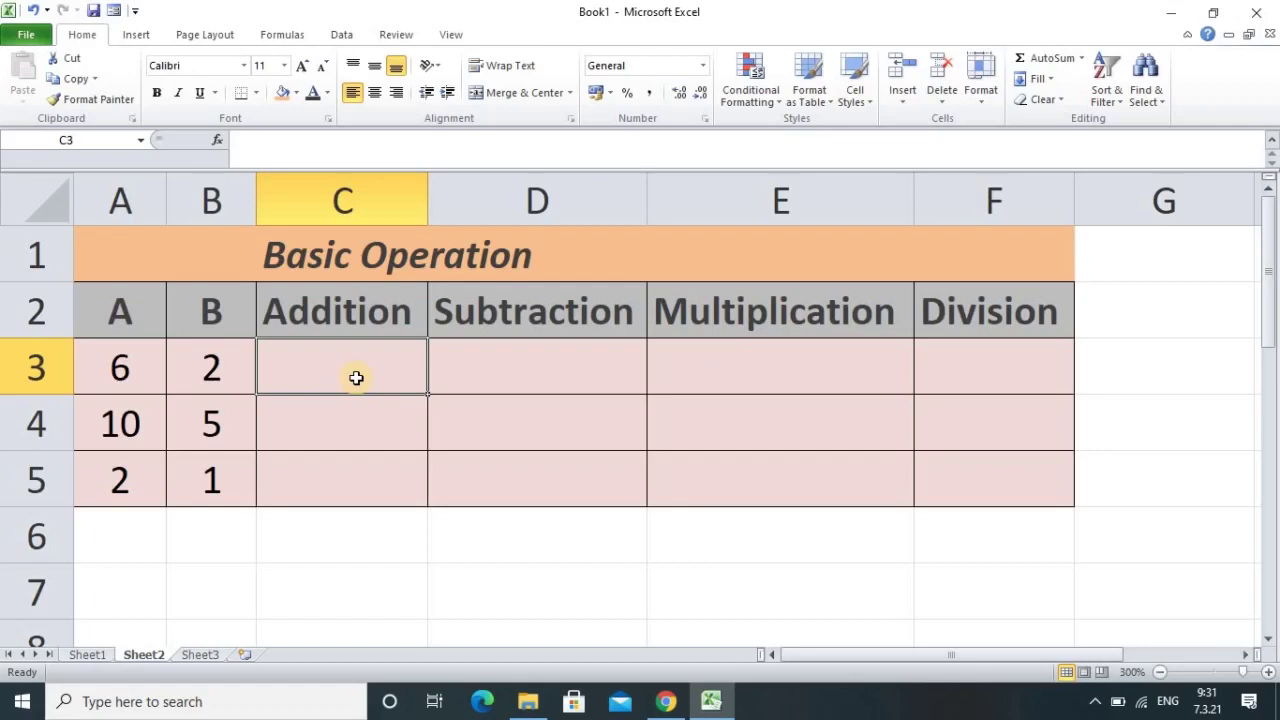
pyautogui.click(372, 540)
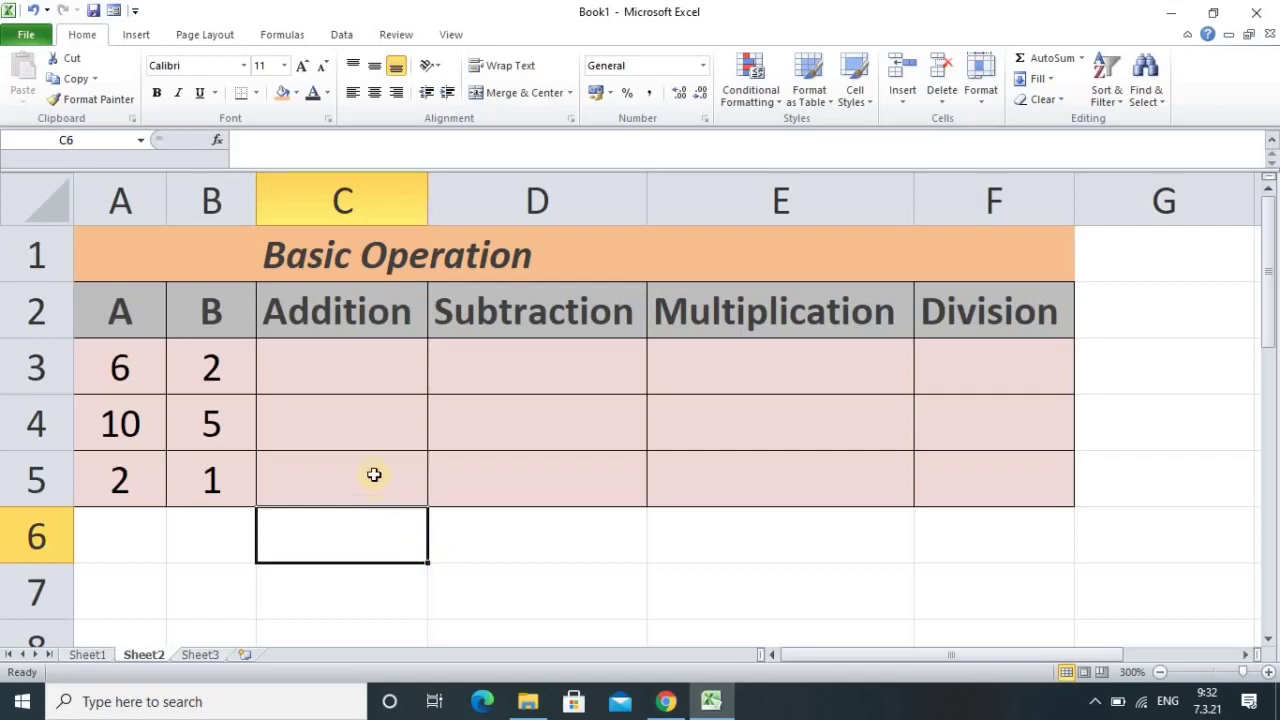
# - Enter the formula =a3+b3 in cell C3 under Addition
pyautogui.click(313, 373)
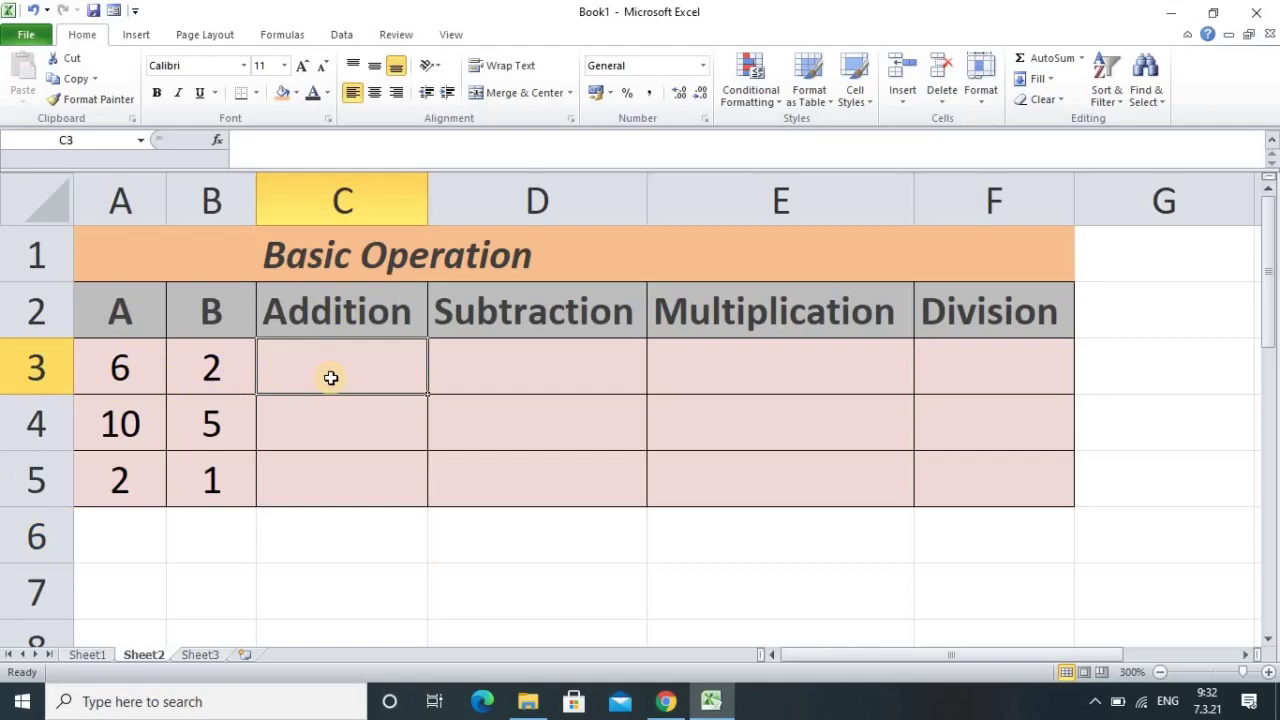
pyautogui.write('=')
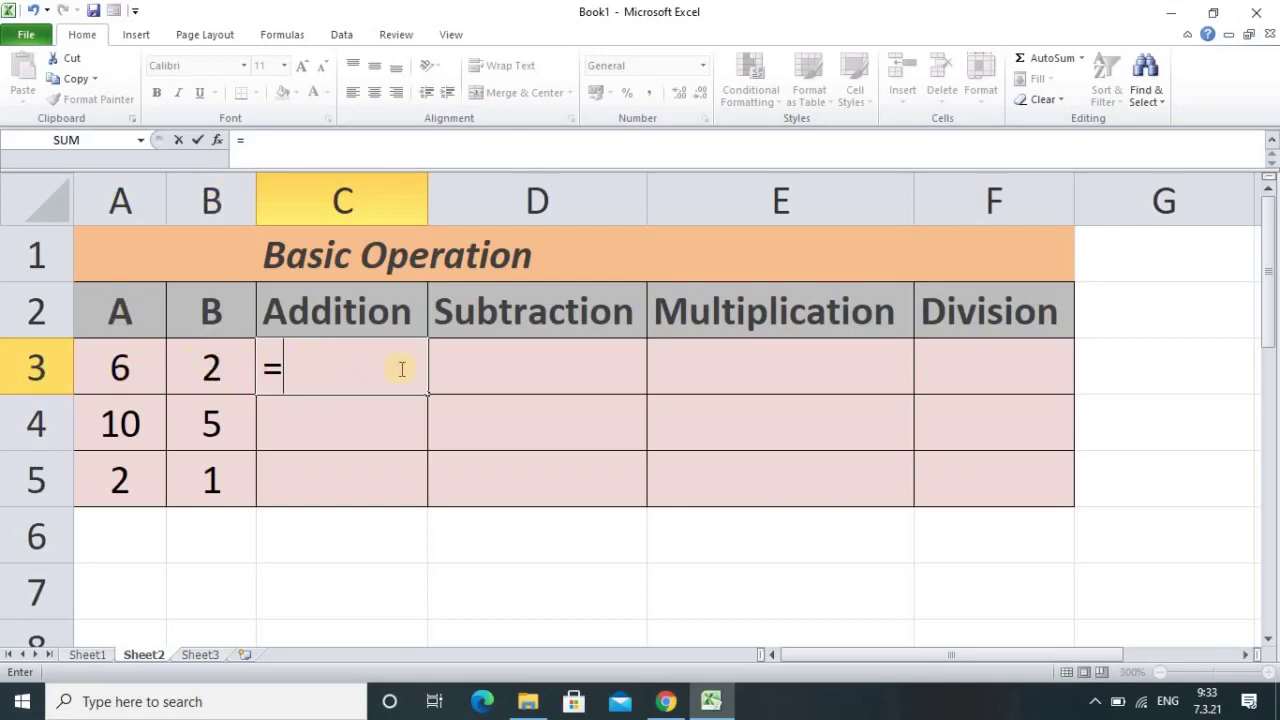
pyautogui.write('a')
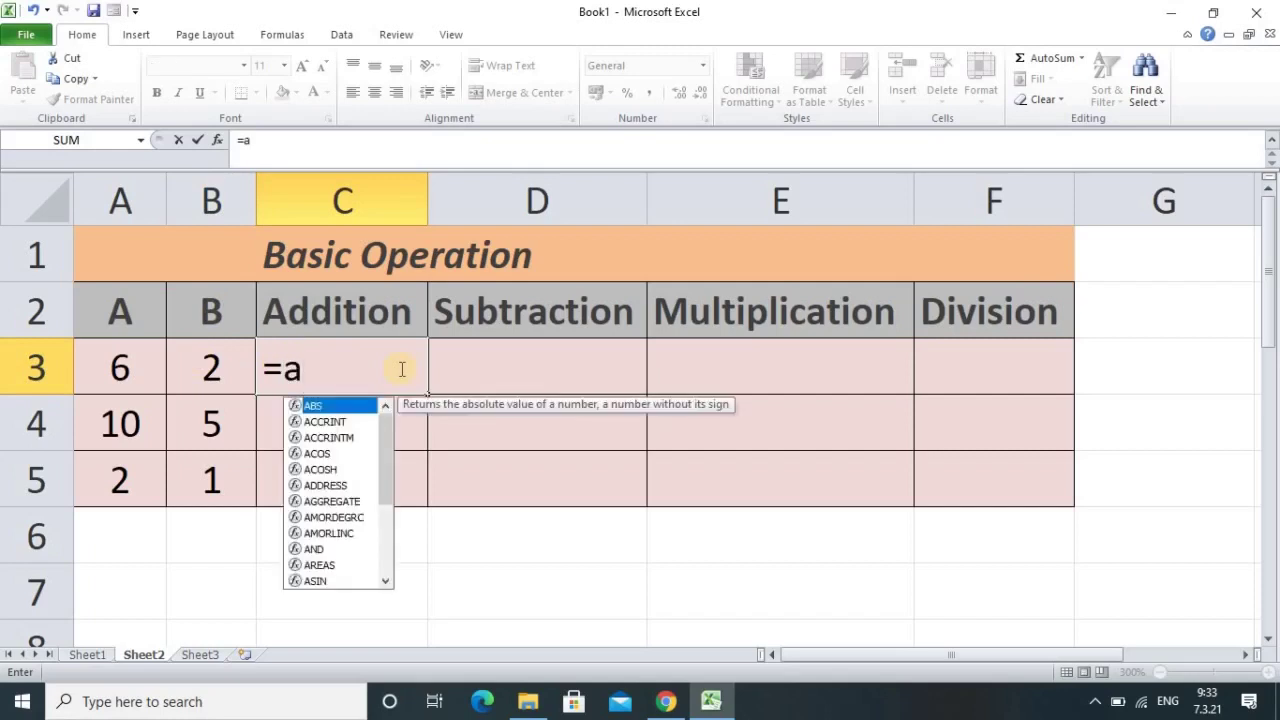
pyautogui.write('3')
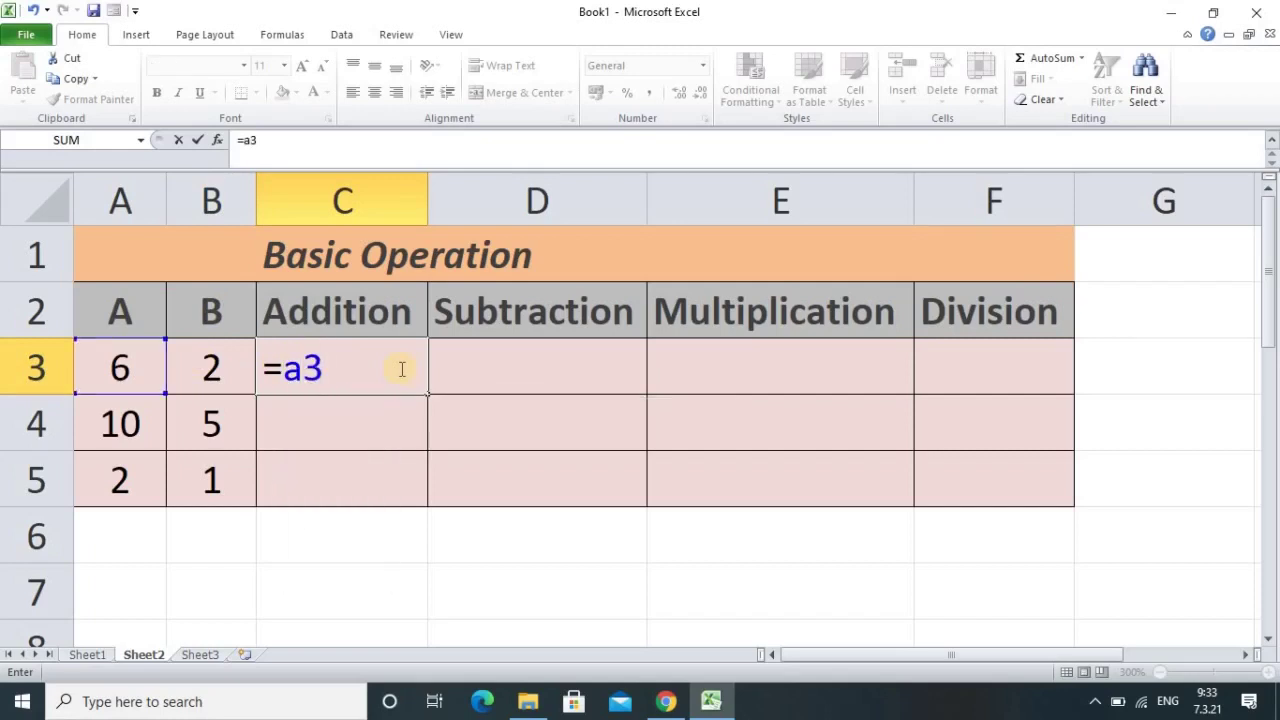
pyautogui.write('+b3')
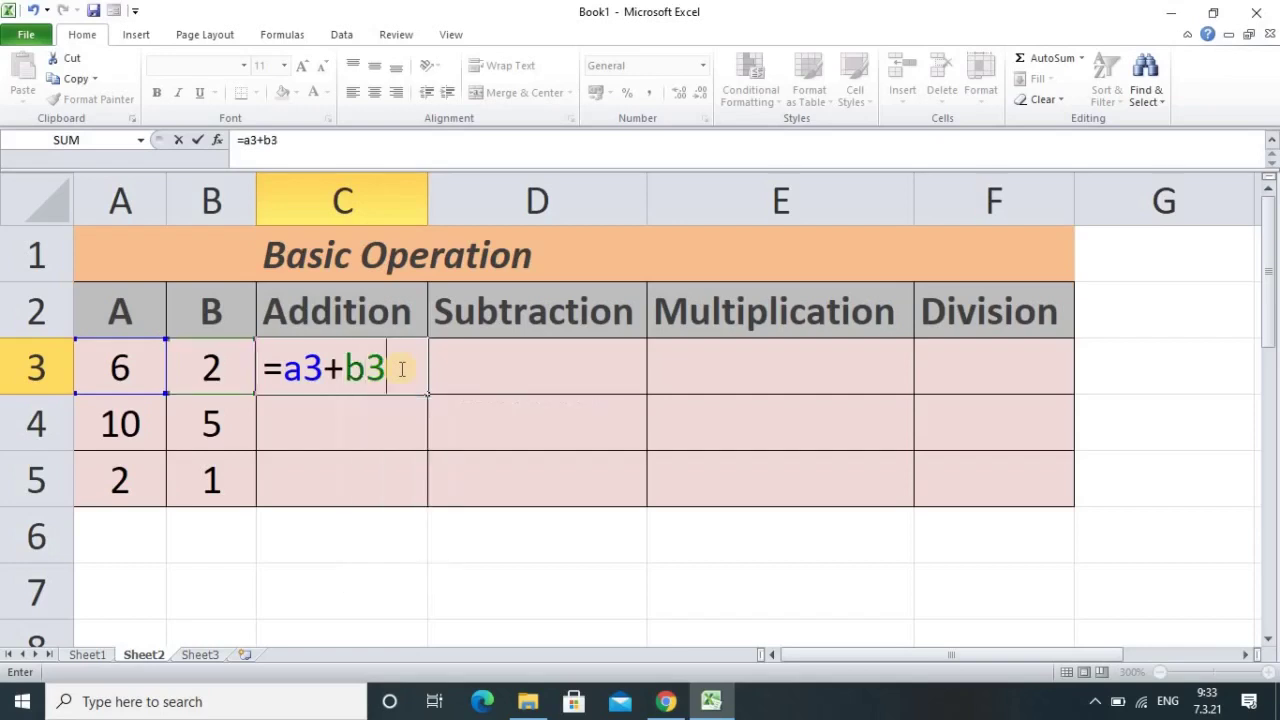
pyautogui.press('Return')
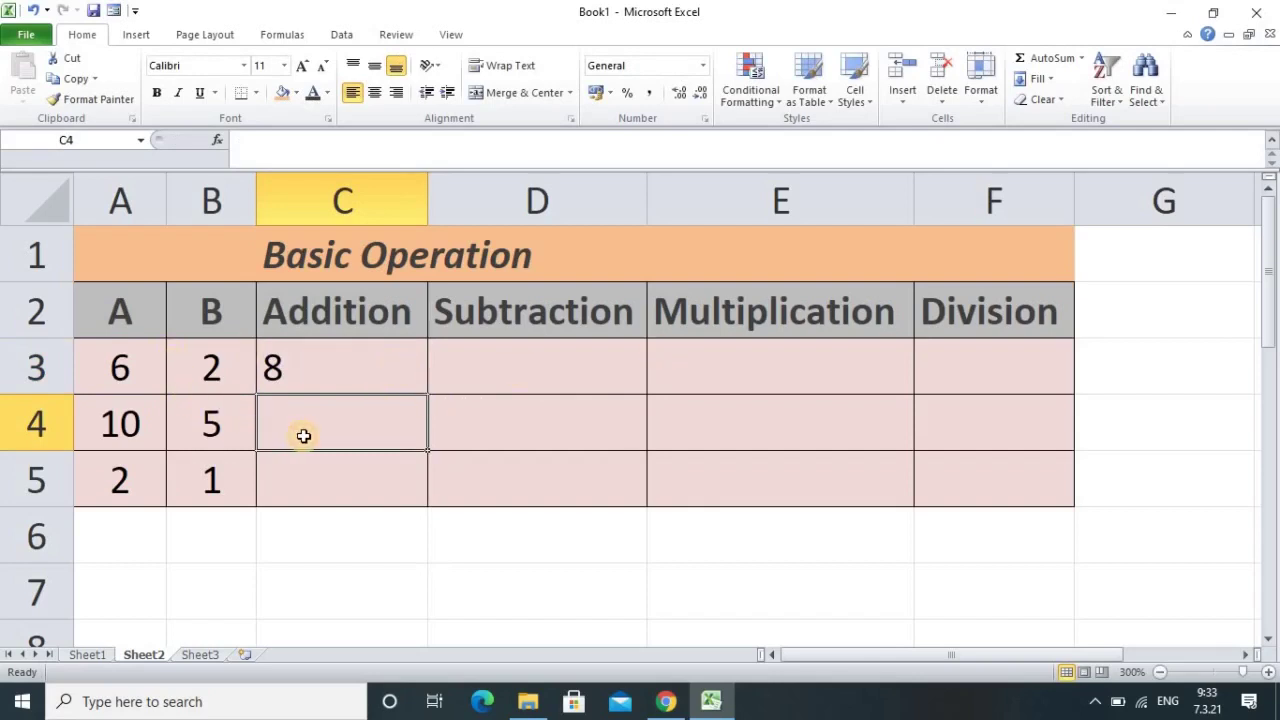
# - Enter the formula =A4+B4 in cell C4, picking the two operands by cell reference
pyautogui.write('=')
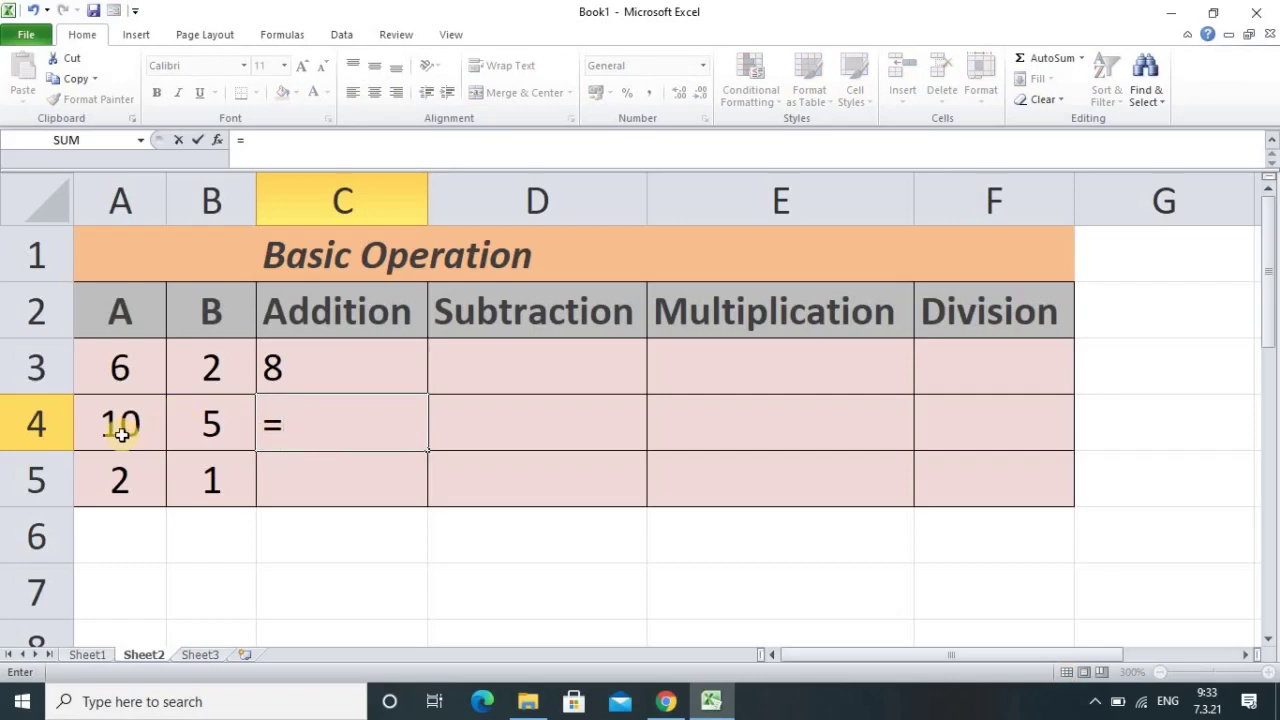
pyautogui.click(121, 434)
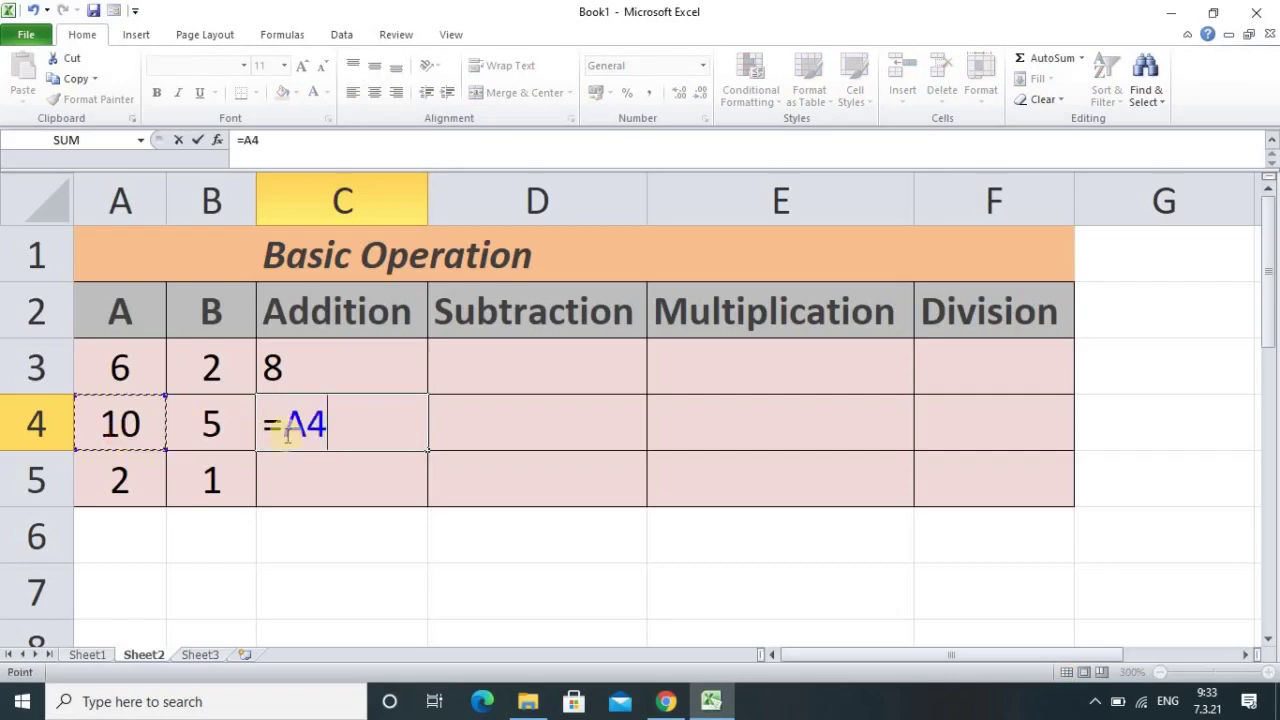
pyautogui.write('+')
pyautogui.click(221, 434)
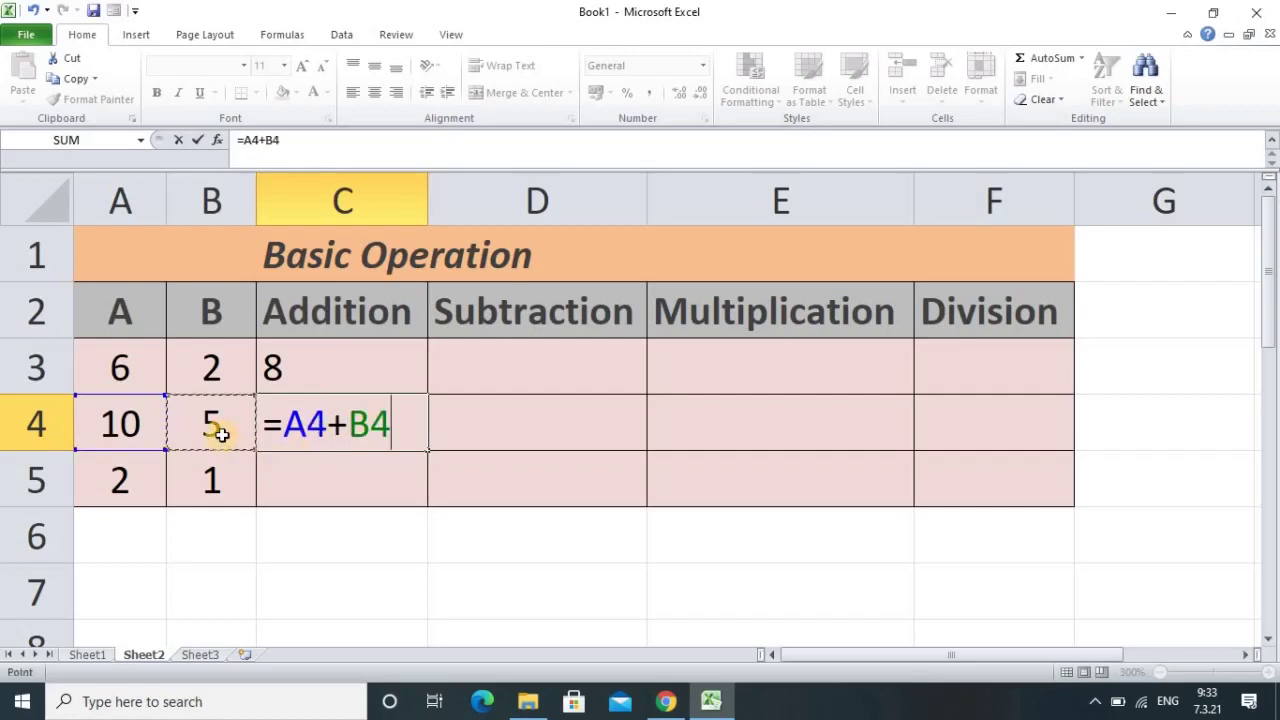
pyautogui.press('Return')
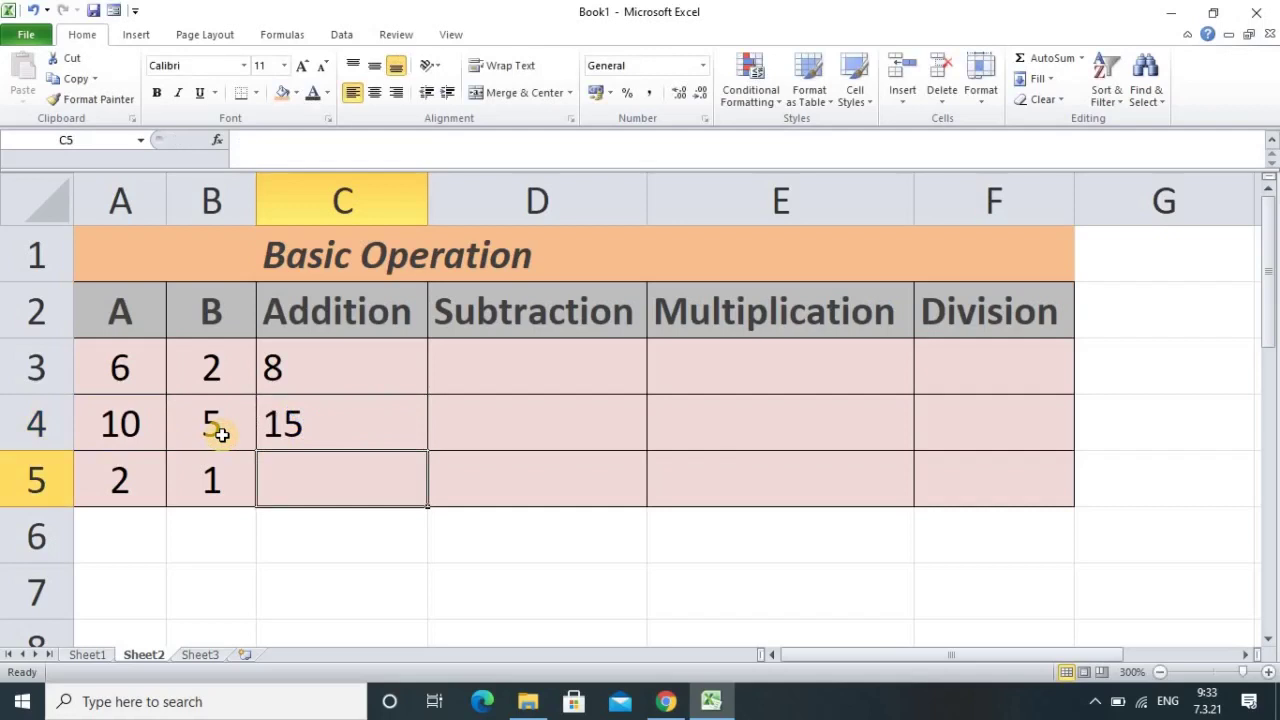
# - Fill the addition formula from C4 down to C5 and check the copied formula in C5
pyautogui.click(305, 418)
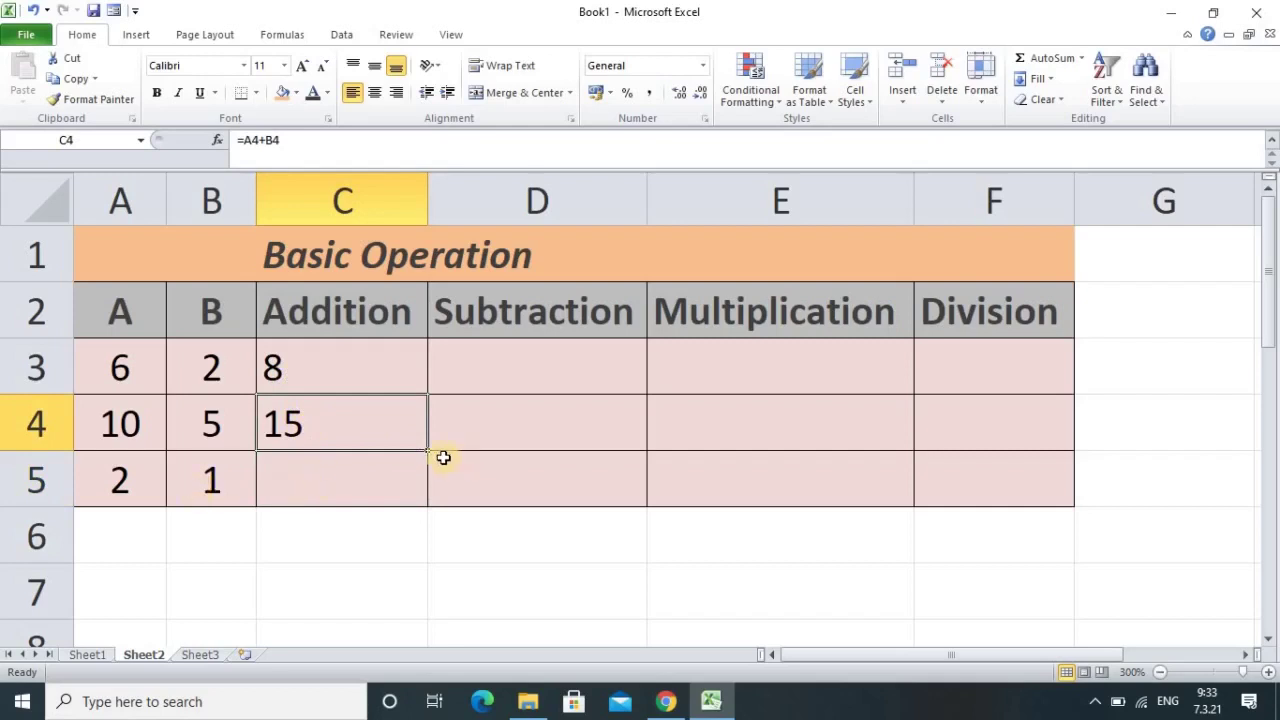
pyautogui.moveTo(428, 449); pyautogui.dragTo(430, 502)
pyautogui.click(469, 543)
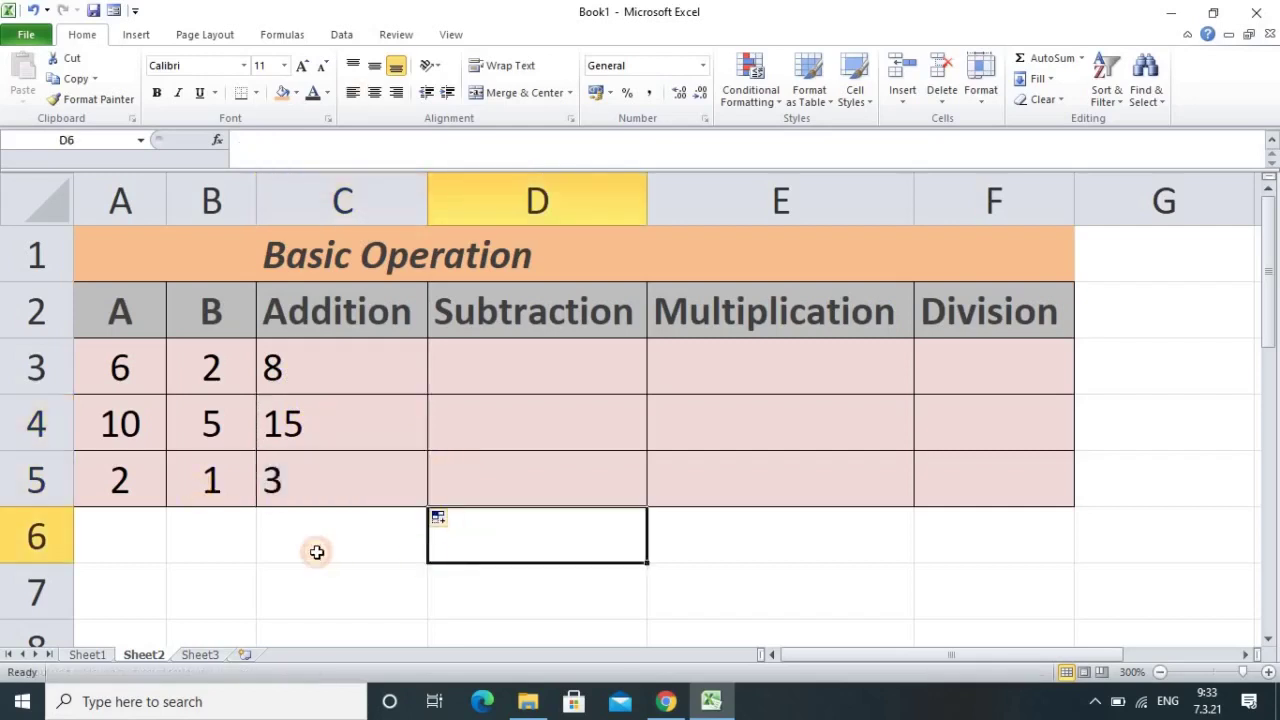
pyautogui.click(328, 485)
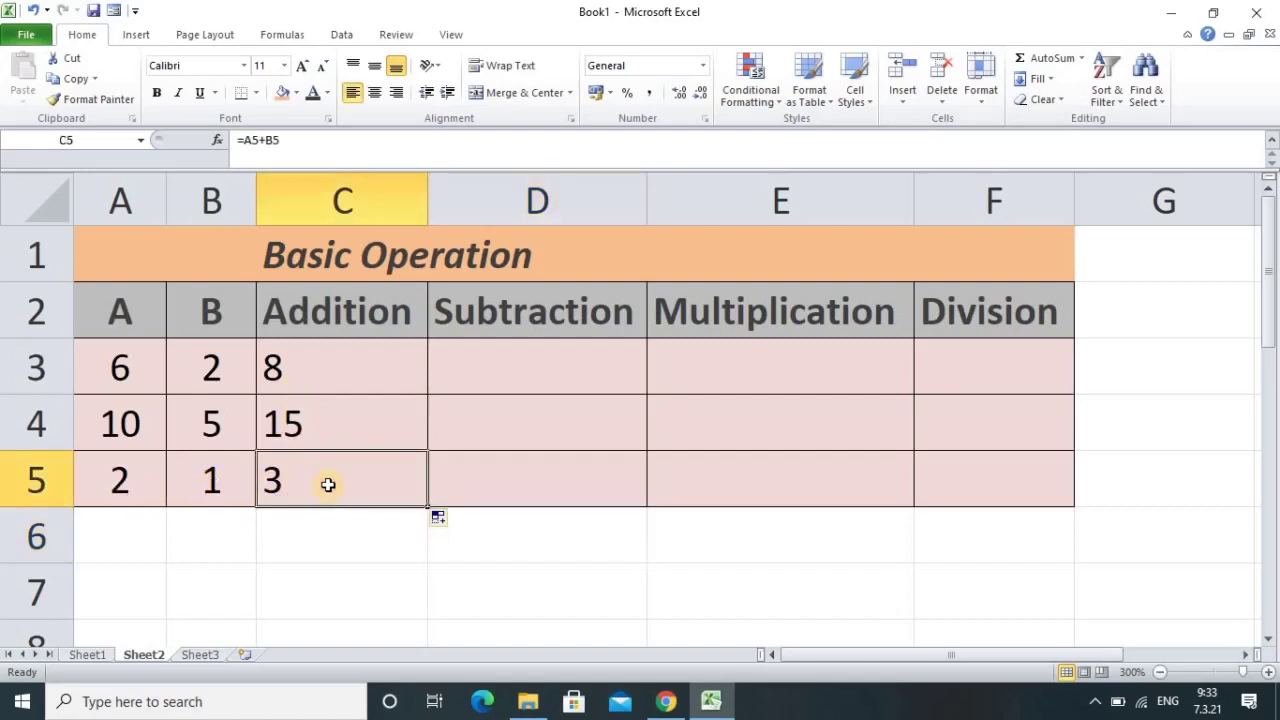
# - Enter =A3-B3 in cell D3 under Subtraction and fill the formula down to D5
pyautogui.click(511, 349)
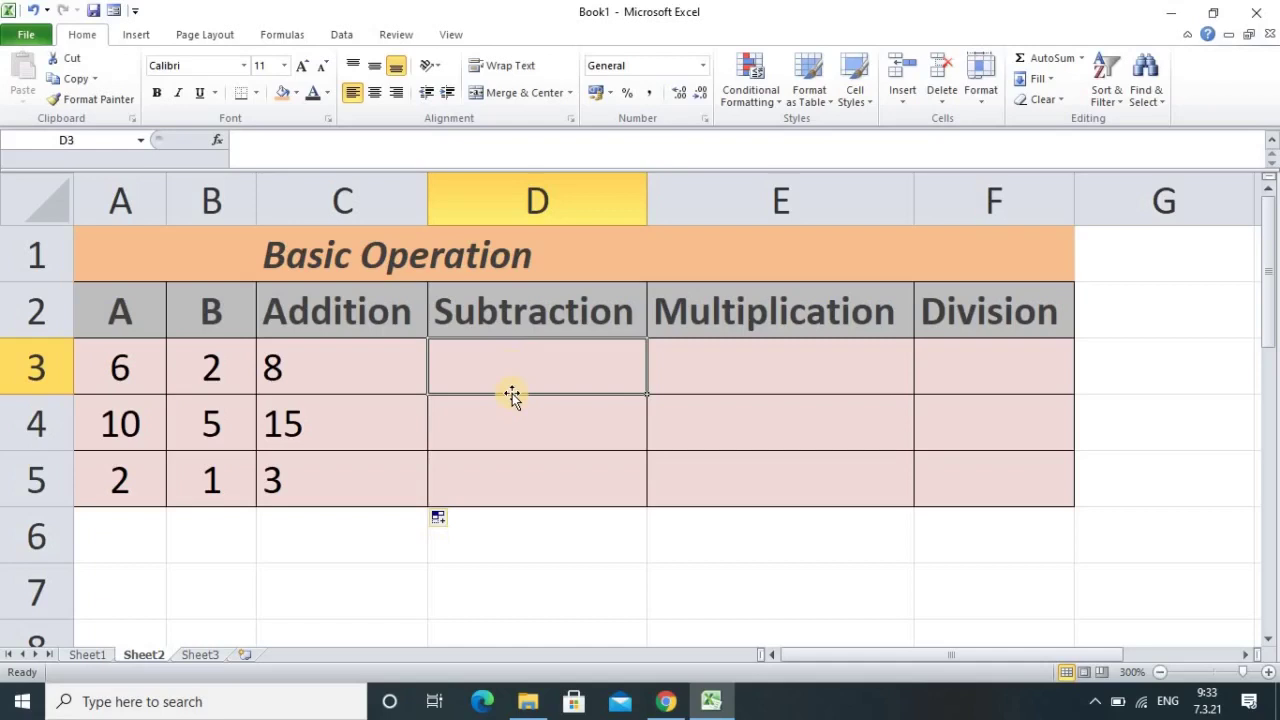
pyautogui.write('=')
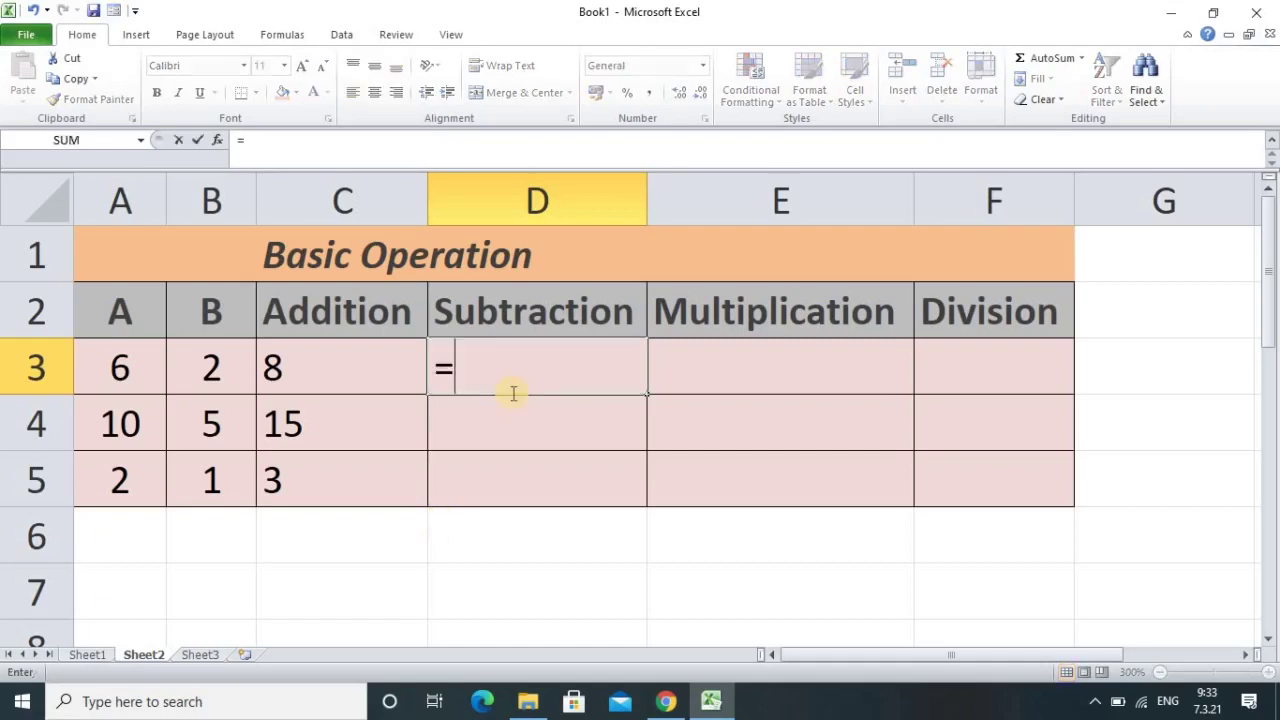
pyautogui.click(128, 370)
pyautogui.write('-')
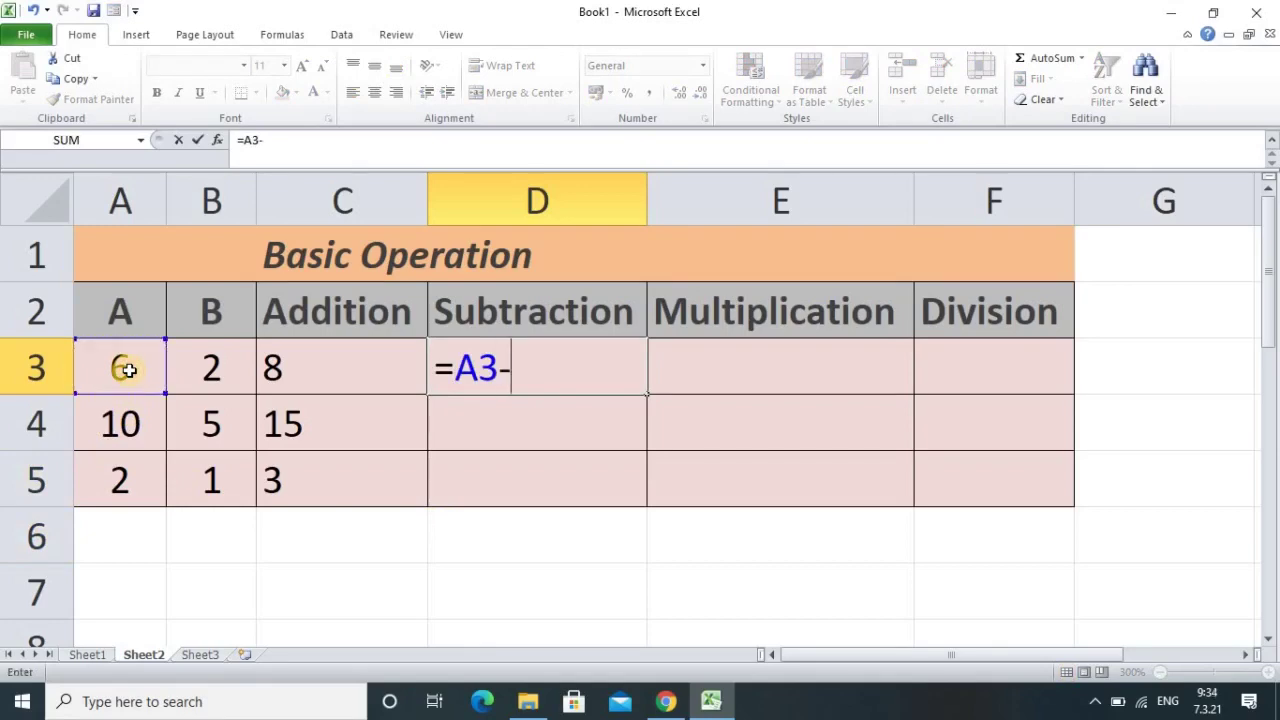
pyautogui.click(215, 370)
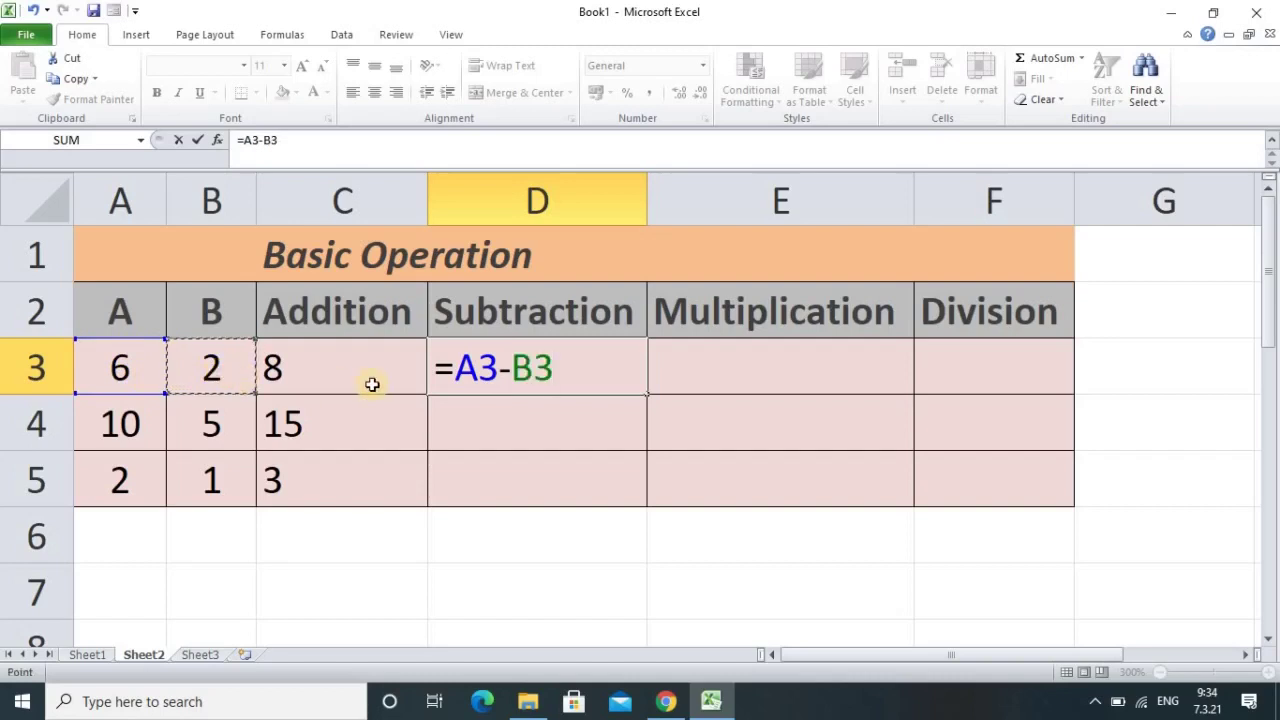
pyautogui.press('Return')
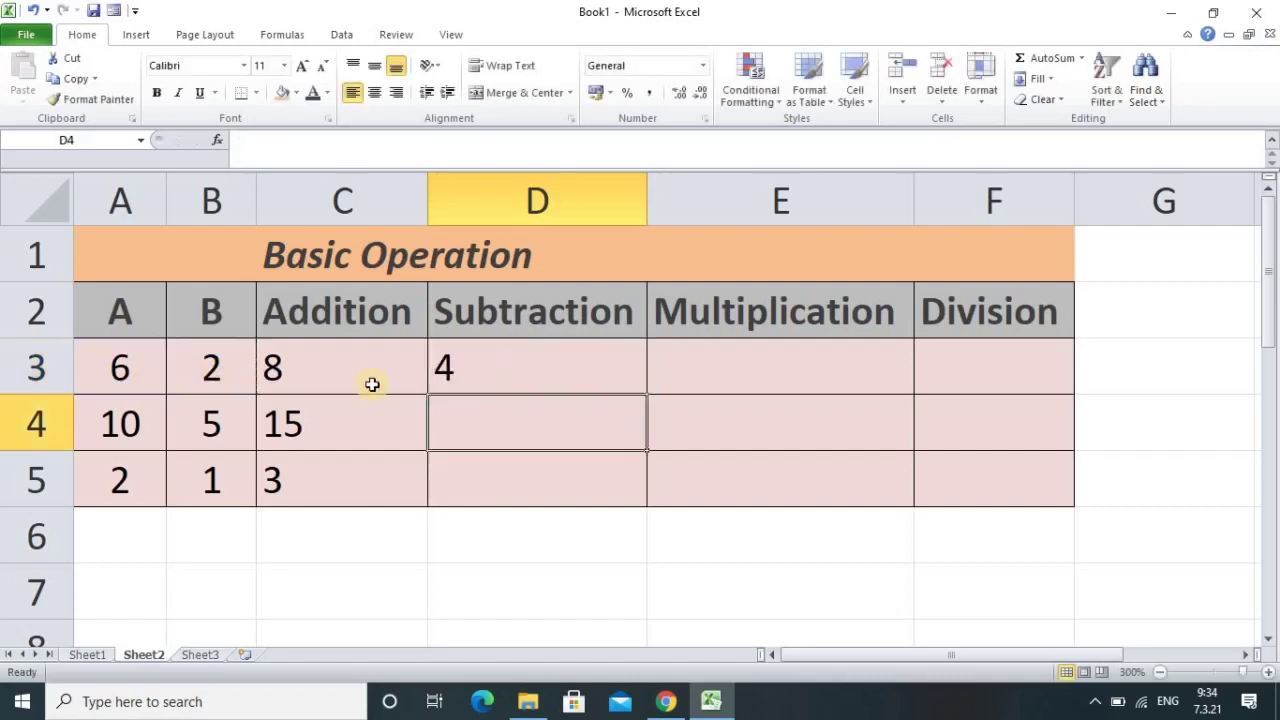
pyautogui.click(512, 372)
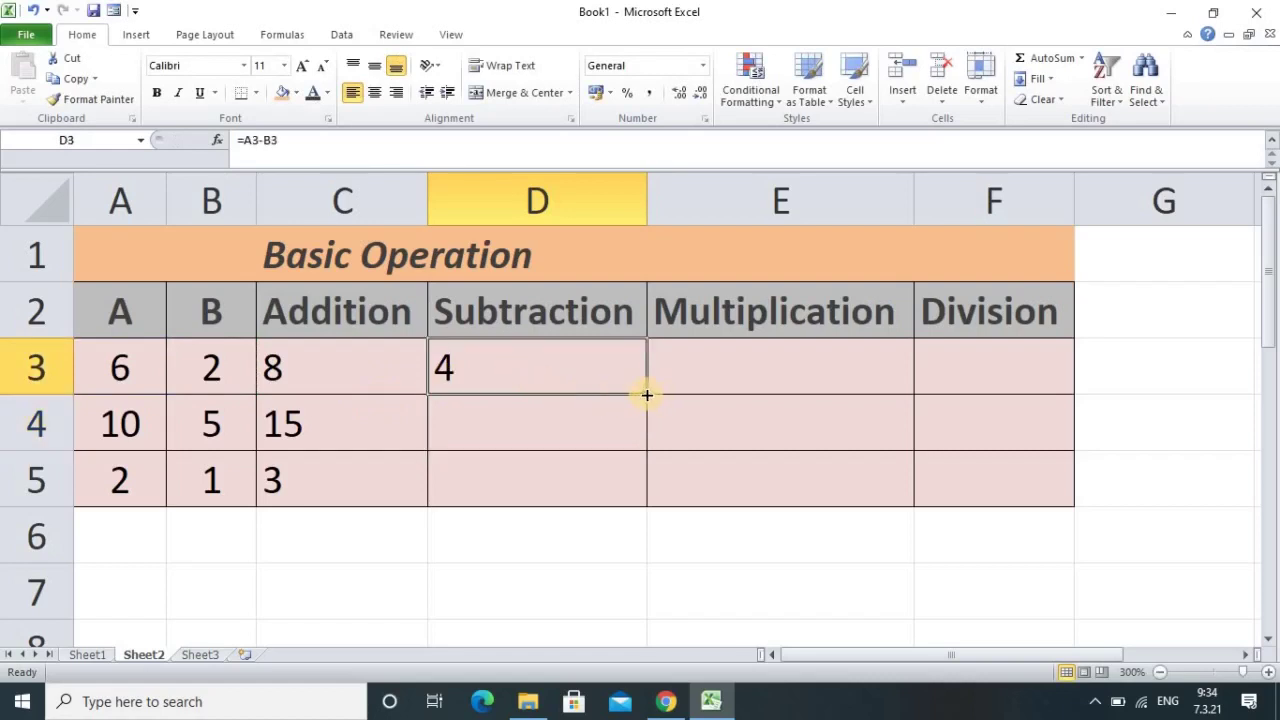
pyautogui.moveTo(647, 395); pyautogui.dragTo(638, 500)
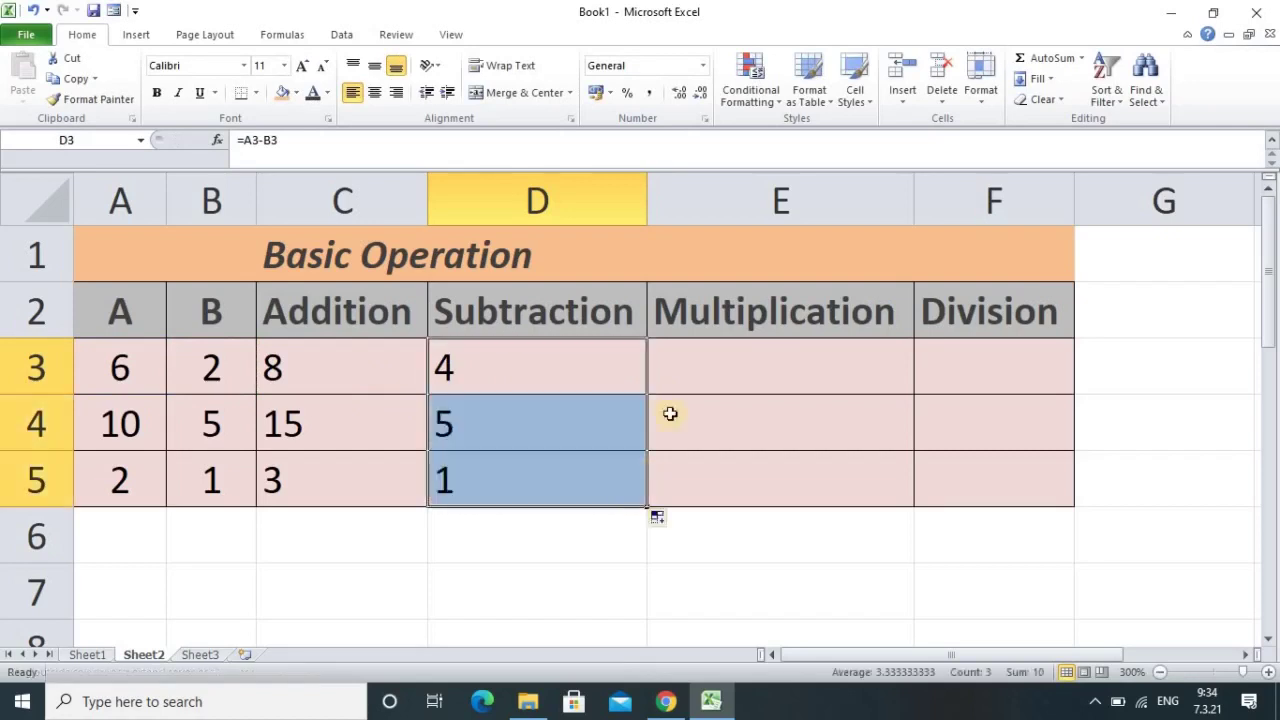
# - Enter =A3*B3 in cell E3 under Multiplication and fill the formula down to E5
pyautogui.click(718, 372)
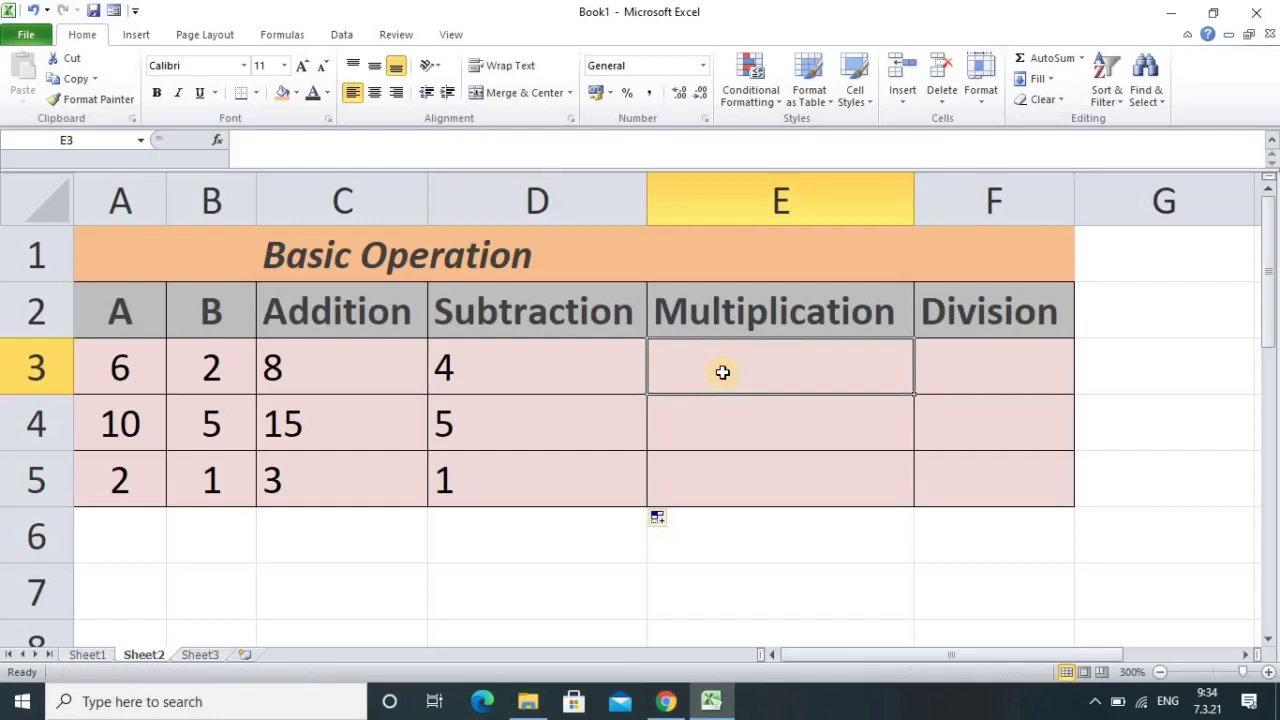
pyautogui.write('=')
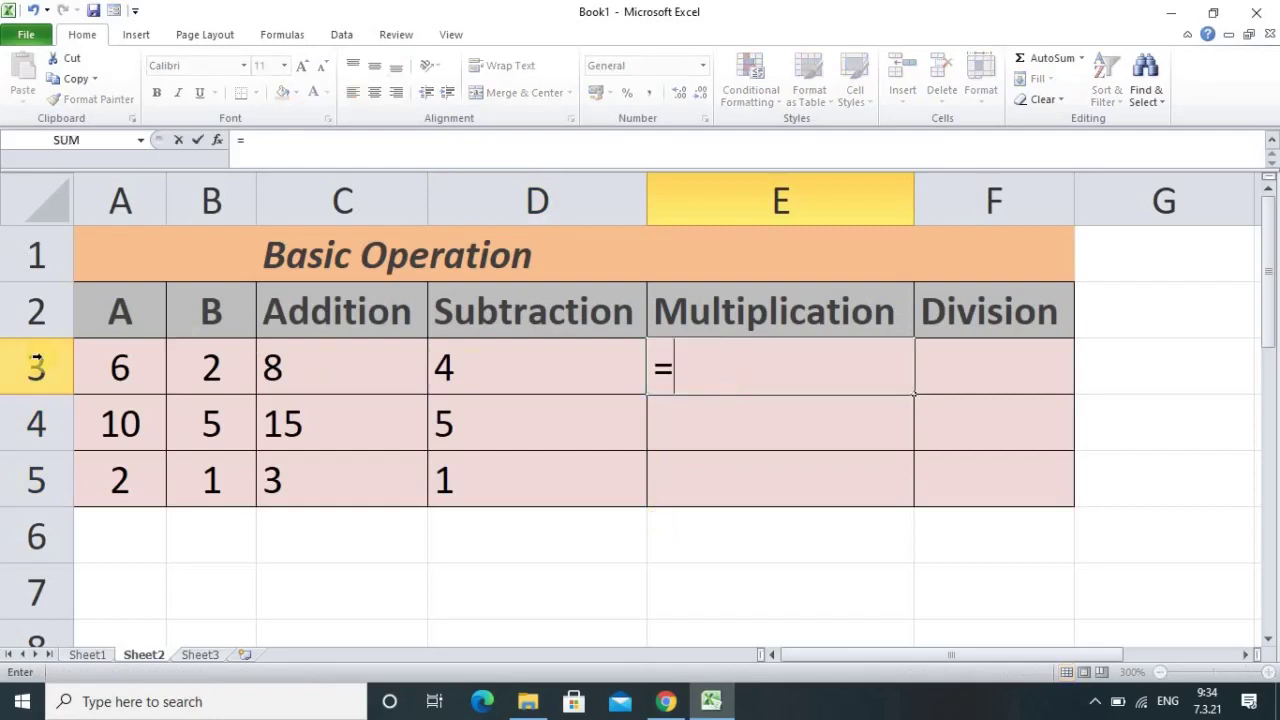
pyautogui.click(117, 366)
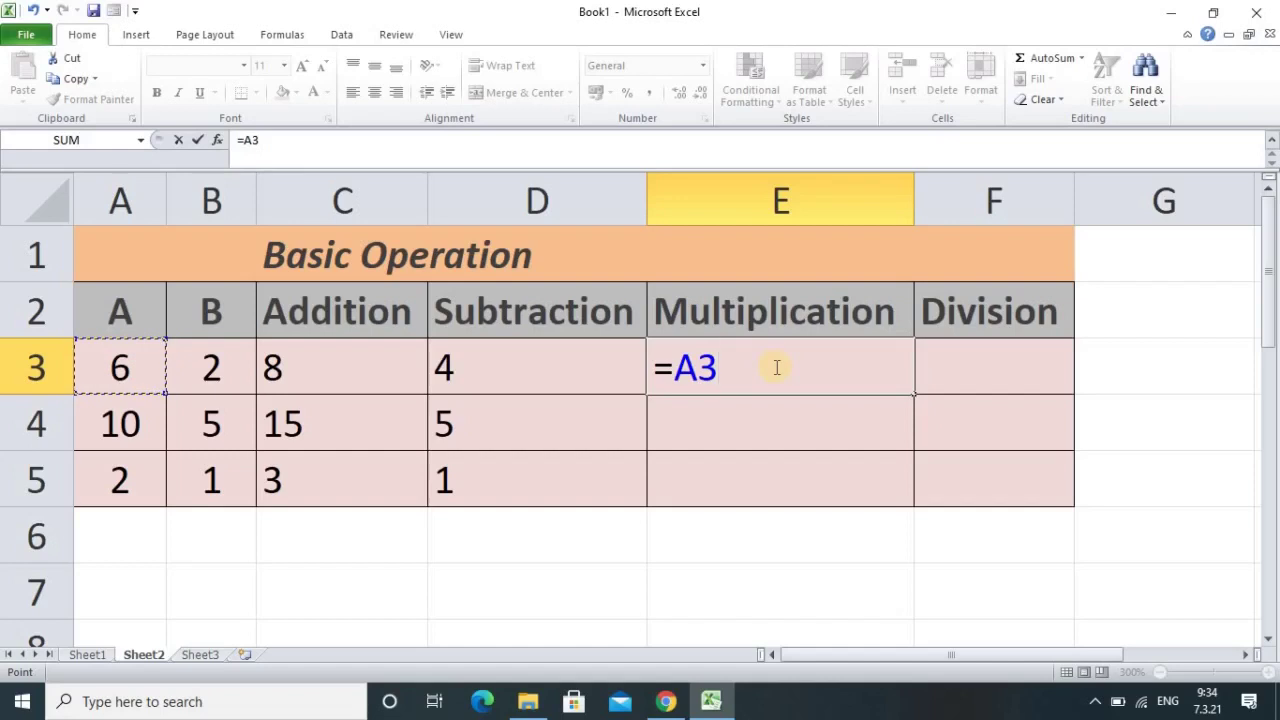
pyautogui.write('*')
pyautogui.click(215, 374)
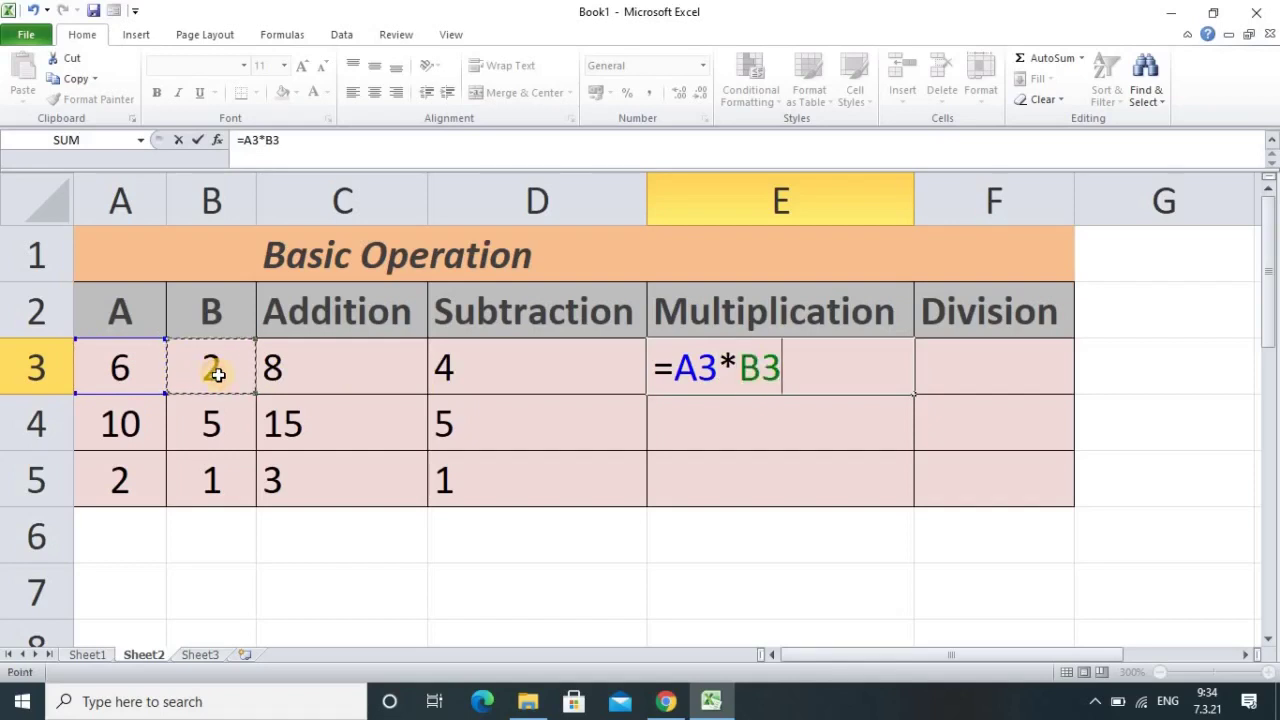
pyautogui.press('Return')
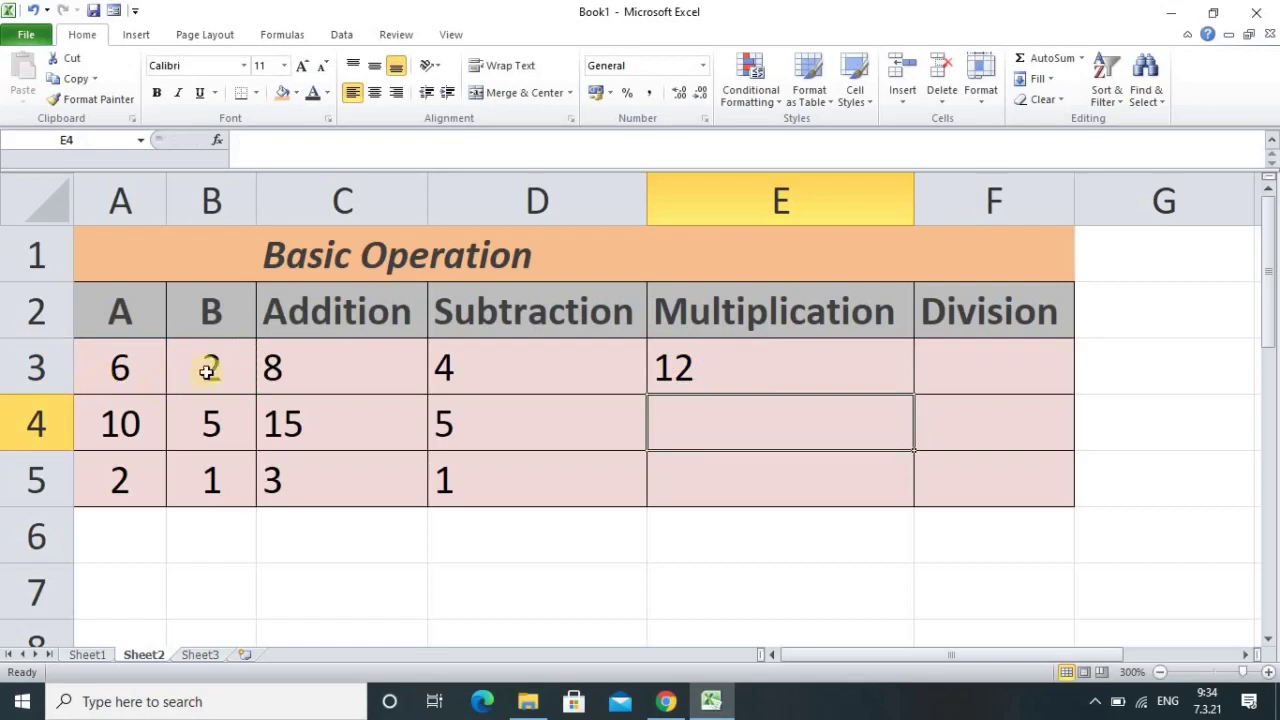
pyautogui.click(782, 374)
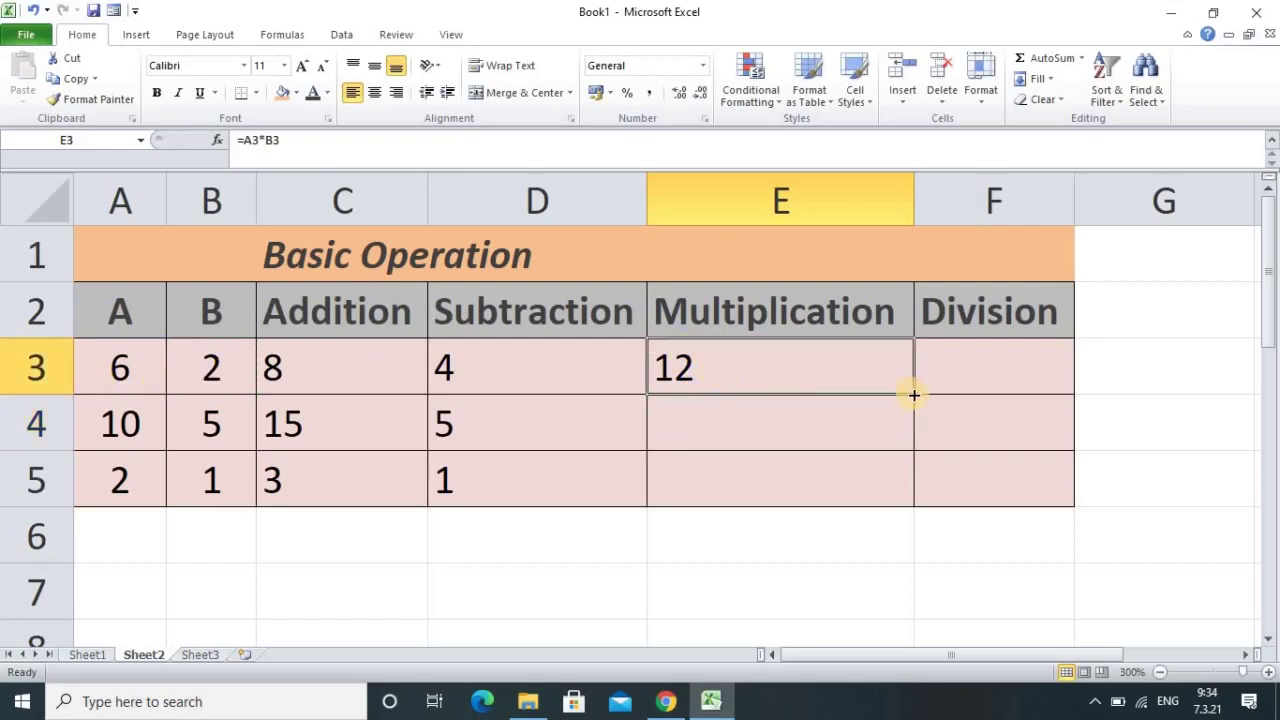
pyautogui.moveTo(909, 394); pyautogui.dragTo(904, 504)
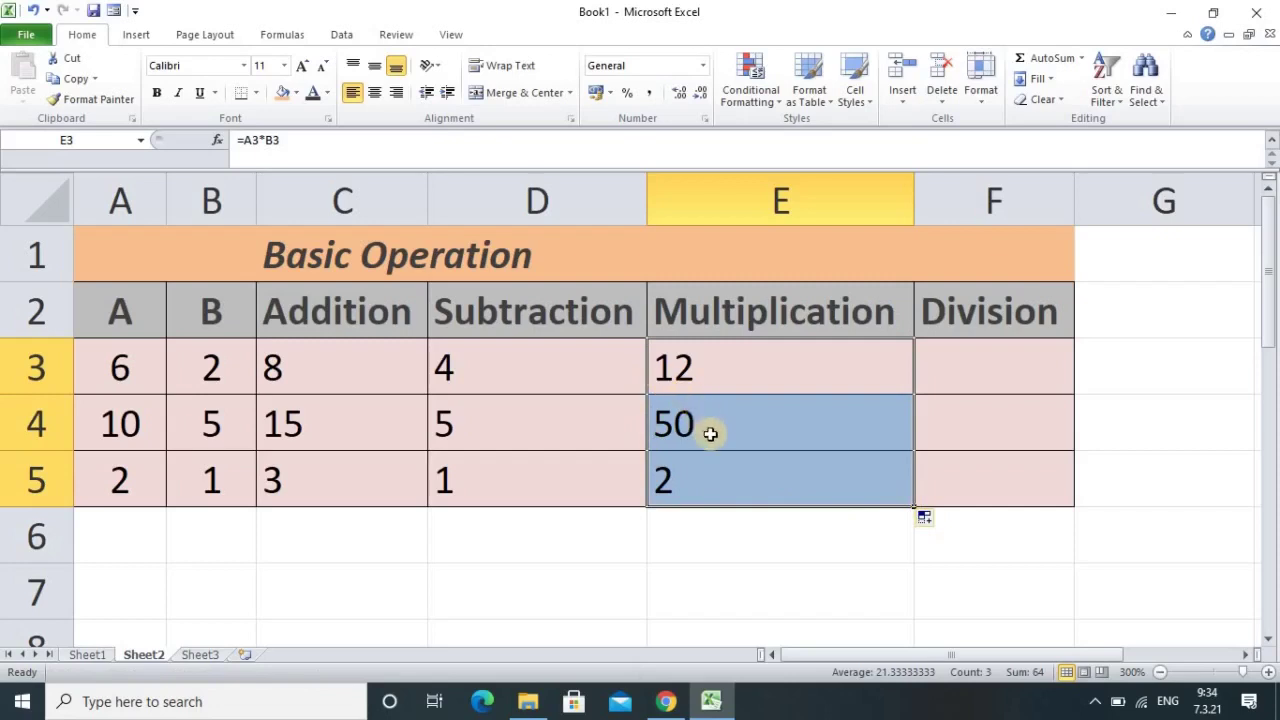
# - Enter =A3/B3 in cell F3 under Division and fill the formula down to F5
pyautogui.click(980, 372)
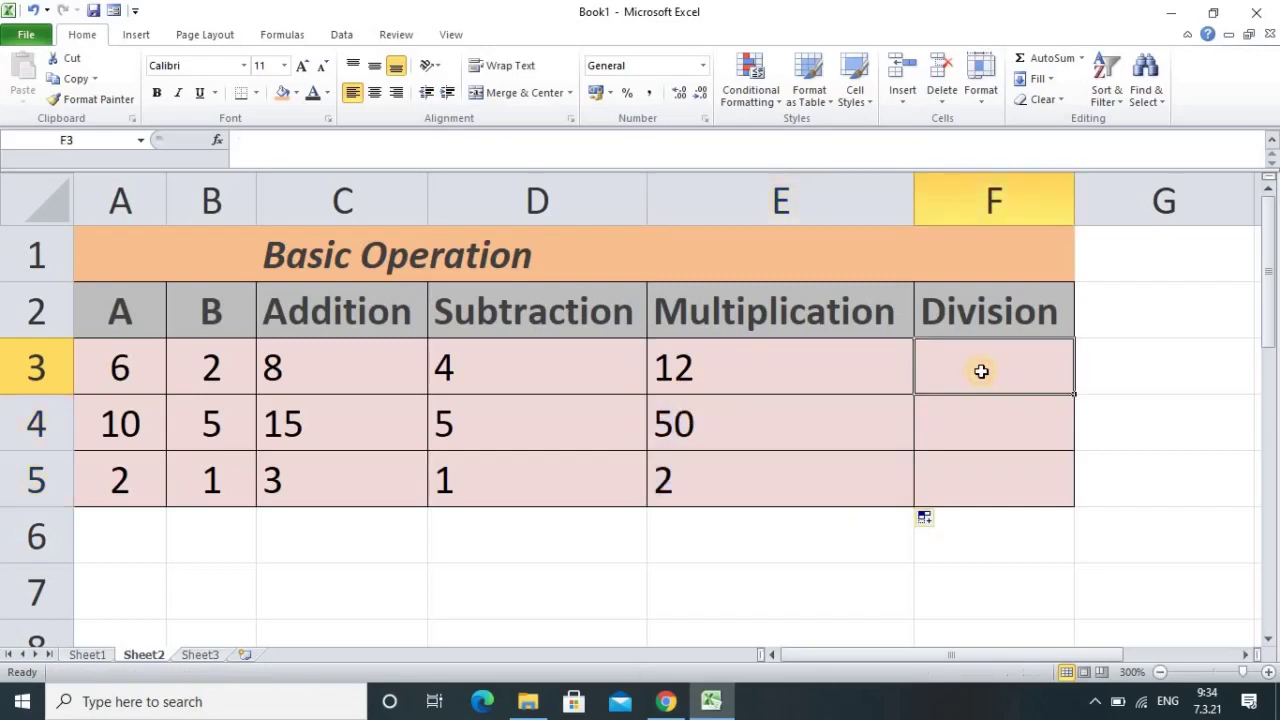
pyautogui.write('=')
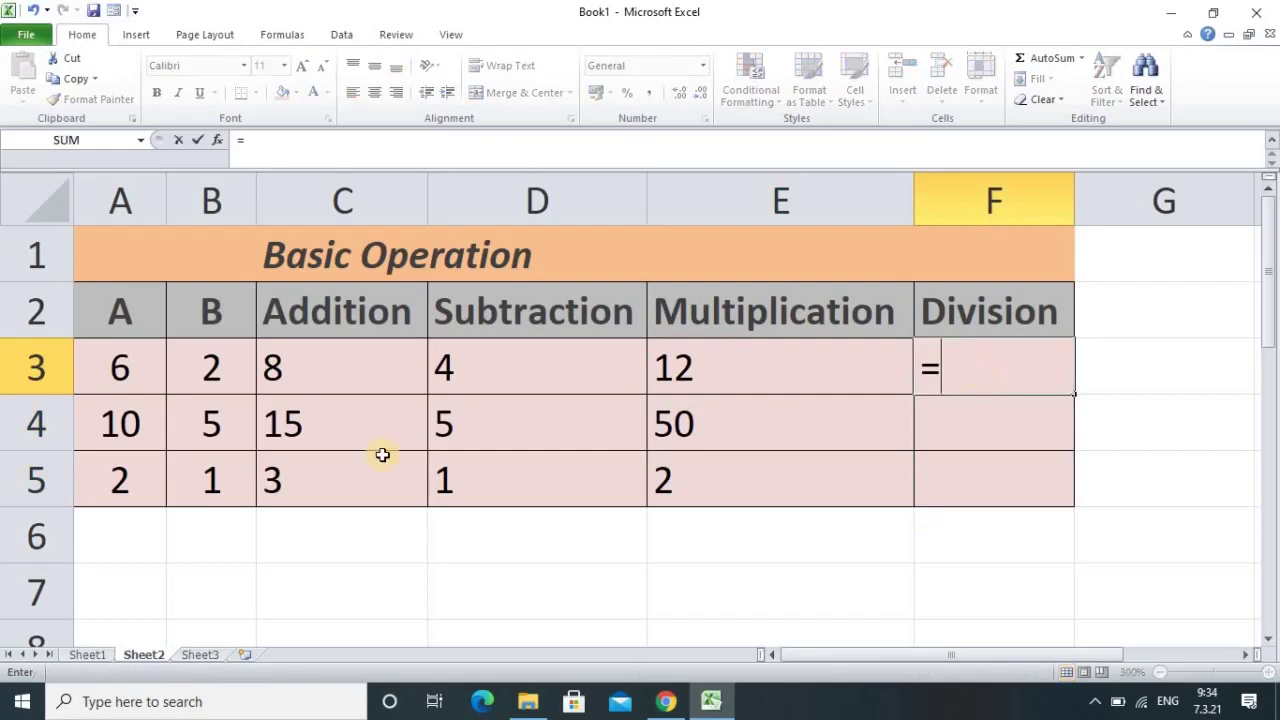
pyautogui.click(106, 376)
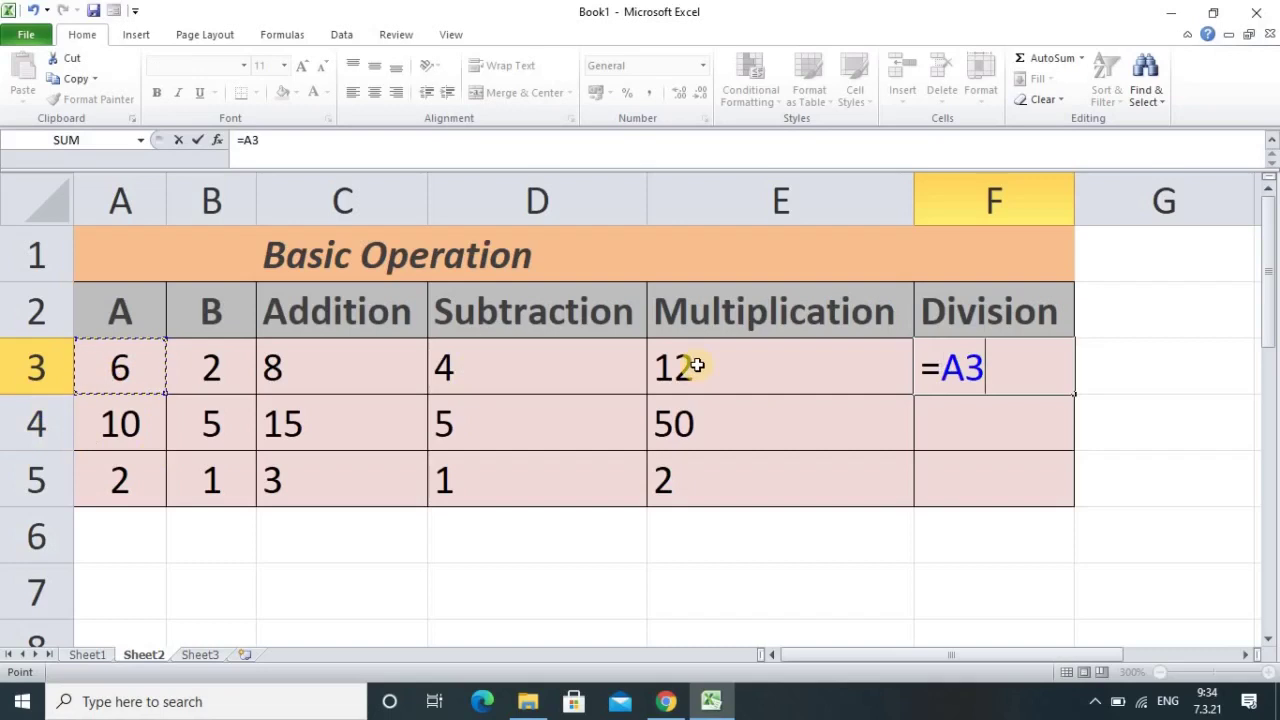
pyautogui.write('/')
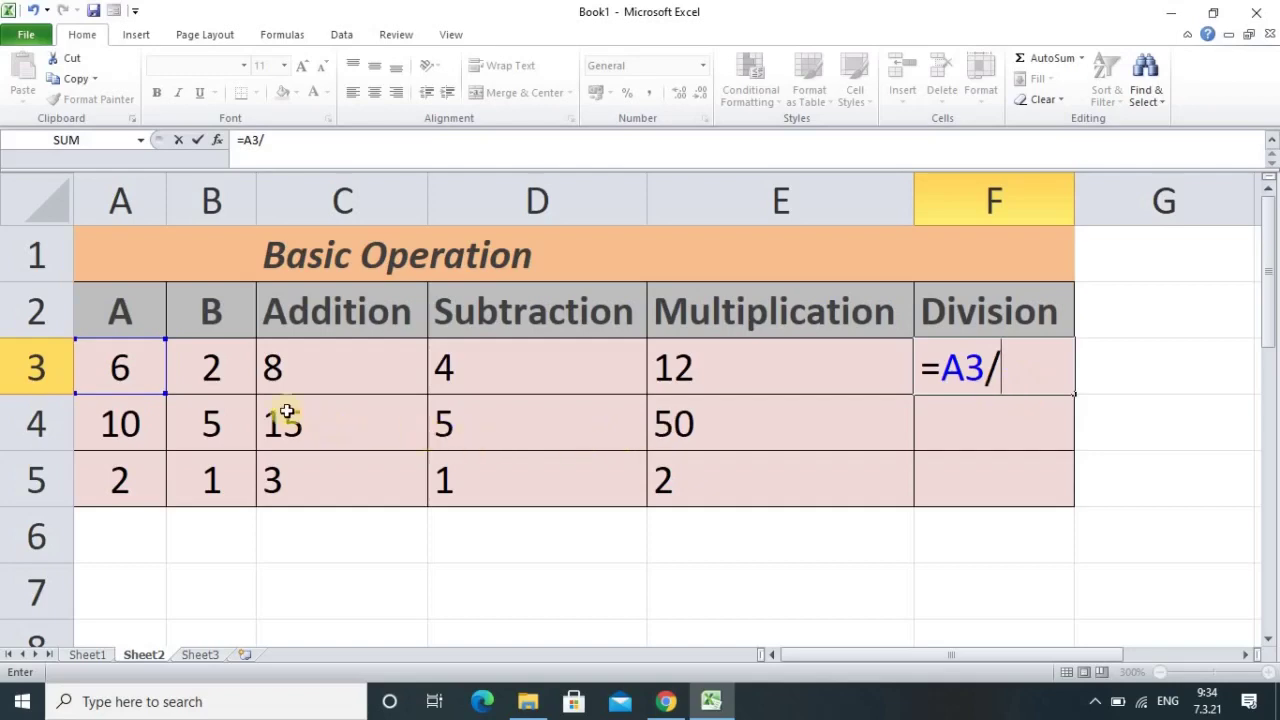
pyautogui.click(219, 380)
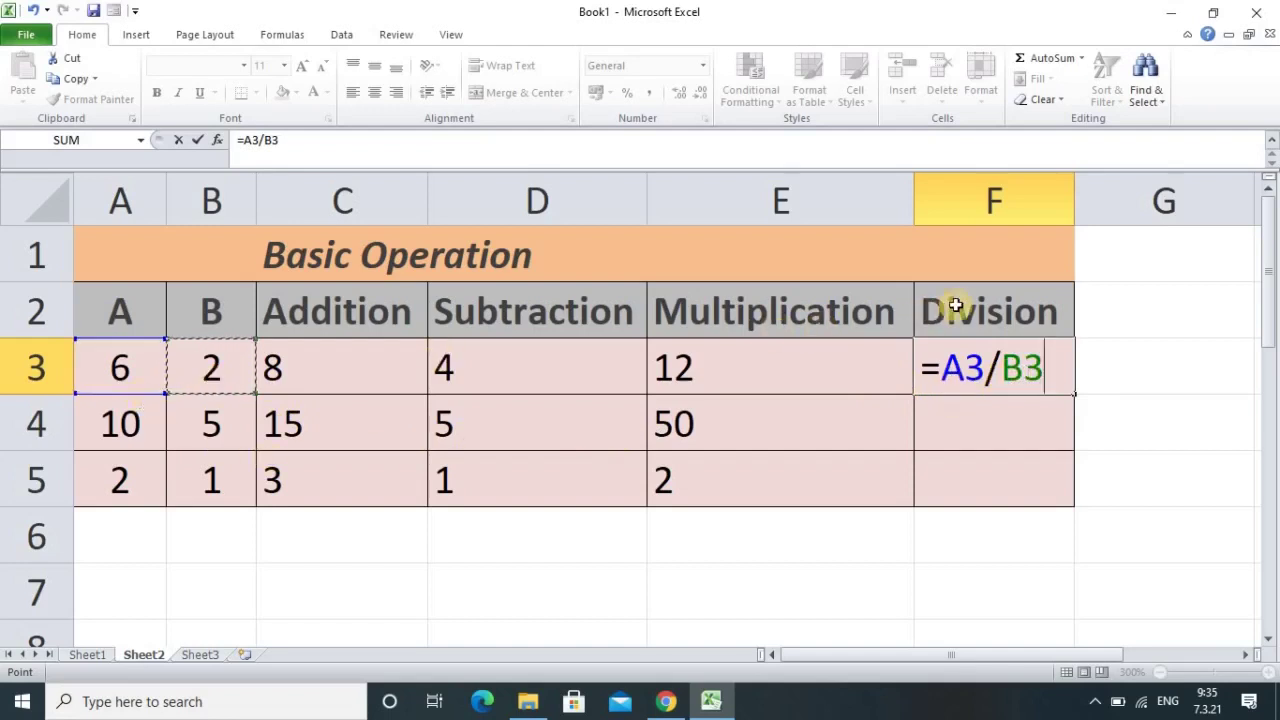
pyautogui.press('Return')
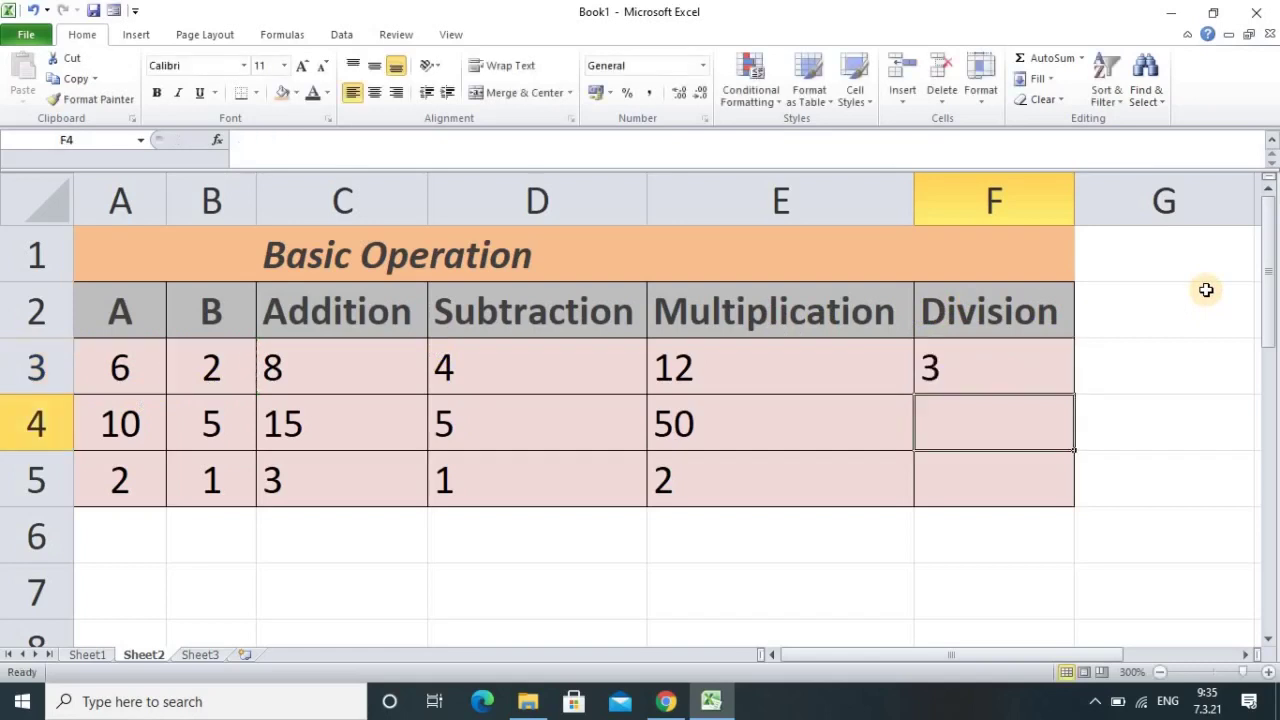
pyautogui.click(1015, 380)
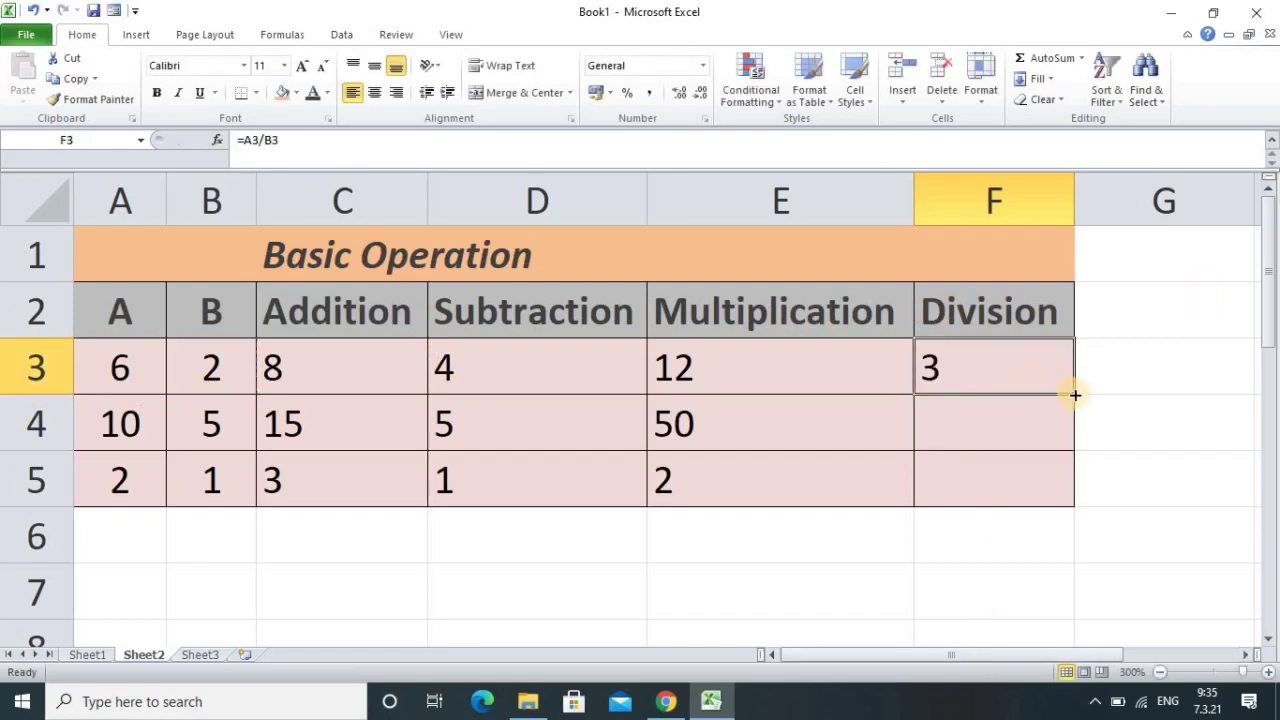
pyautogui.moveTo(1074, 396); pyautogui.dragTo(1072, 504)
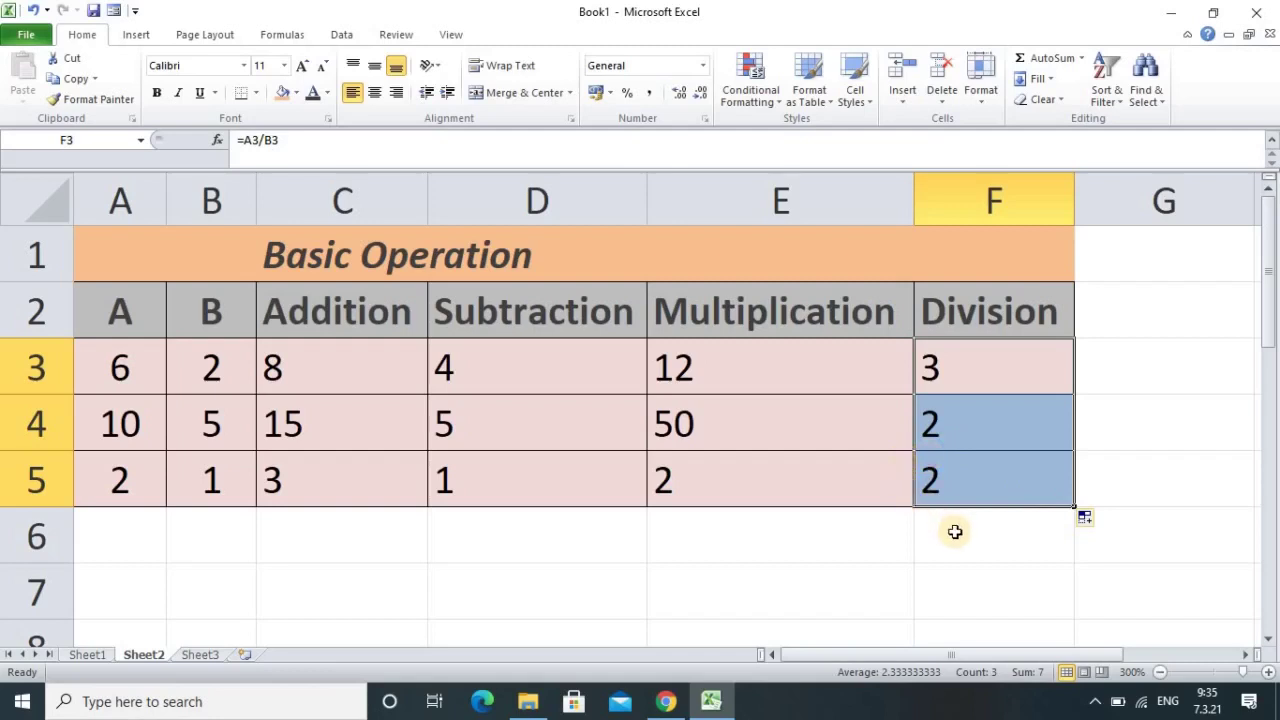